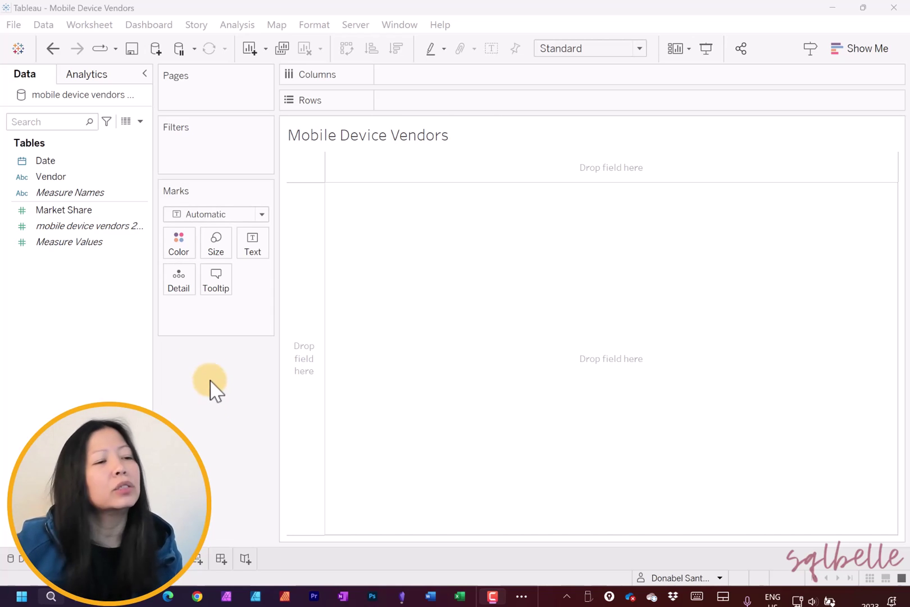
Step: Plot SUM(Market Share) against continuous MONTH(Date) as lines, colored by Vendor
click(62, 178)
drag(51, 161, 441, 84)
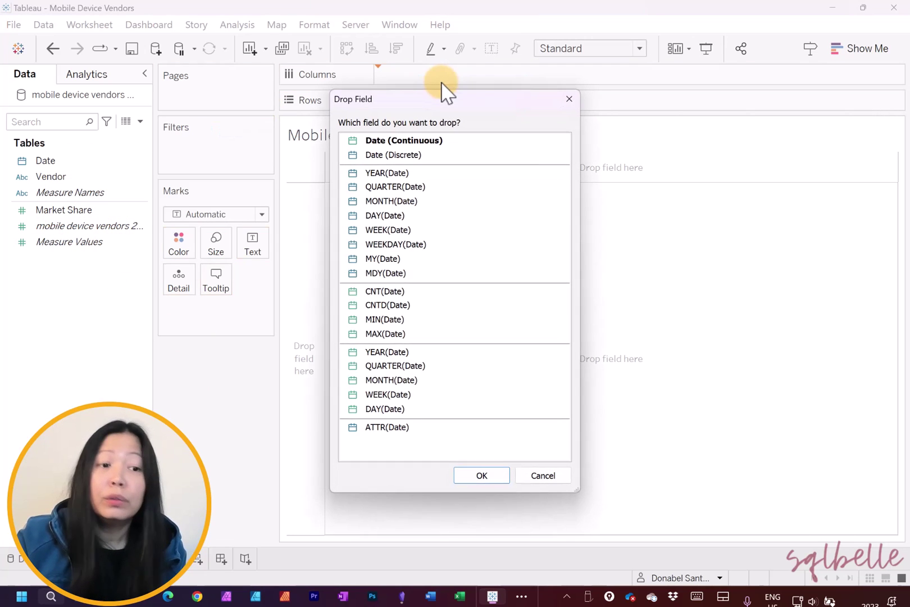
click(396, 379)
click(480, 474)
drag(90, 216, 448, 111)
click(104, 176)
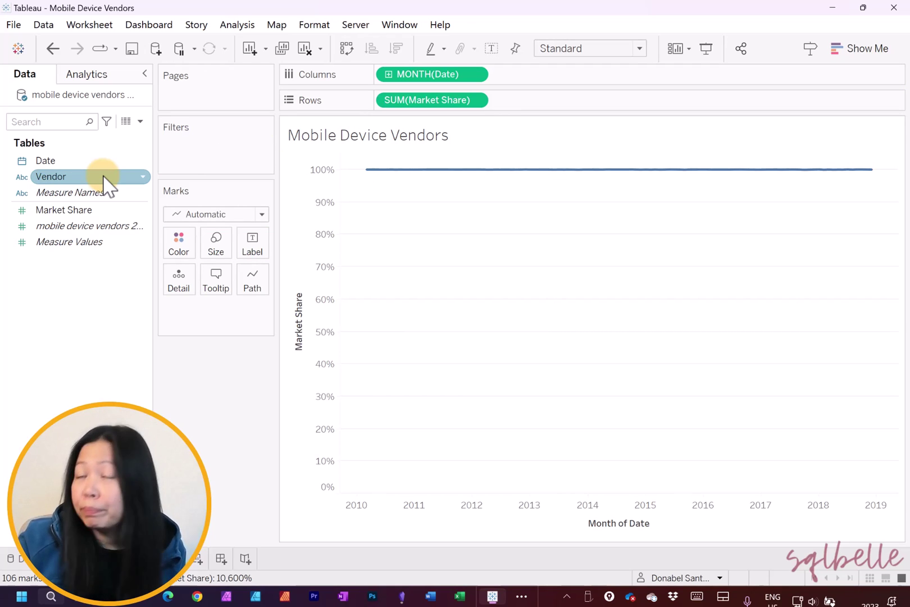
drag(107, 183, 179, 243)
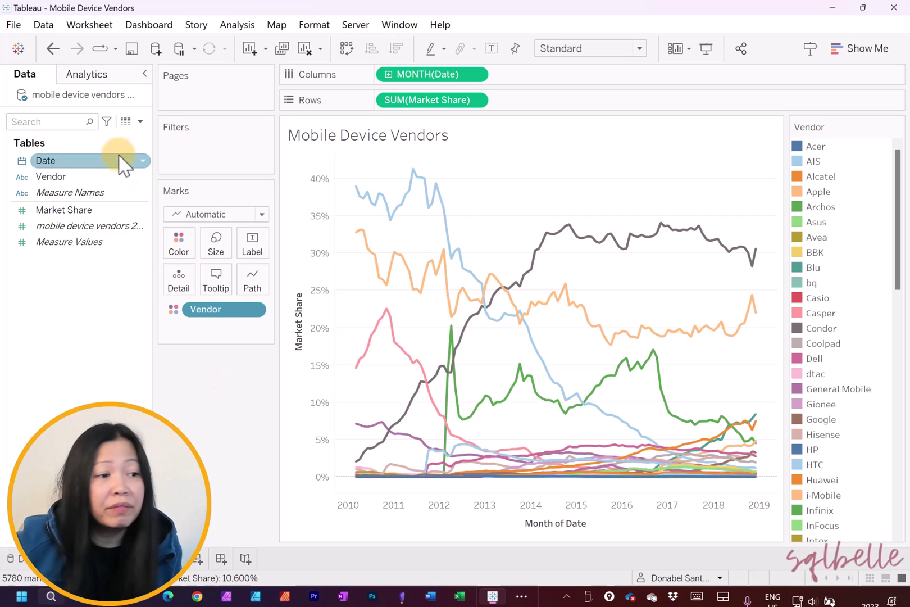
right_click(104, 178)
click(222, 486)
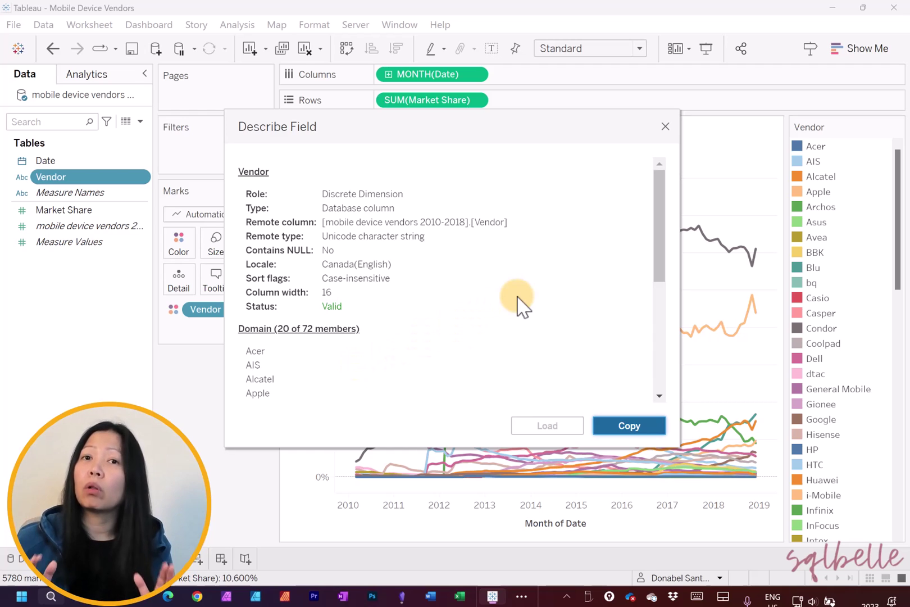
click(665, 127)
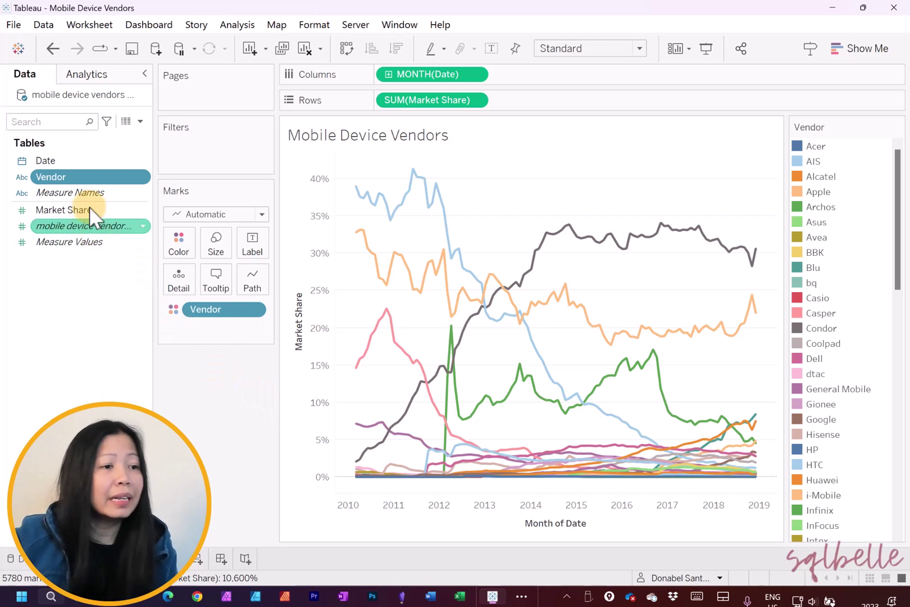
Step: Create a Vendor Set containing only Nokia and color the lines by In/Out membership
right_click(93, 177)
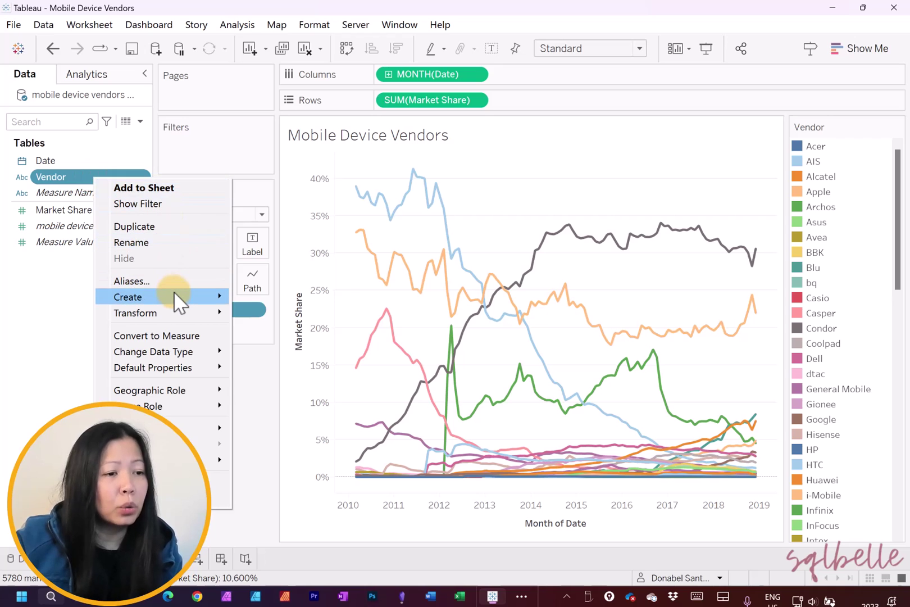
mouse_move(181, 293)
click(281, 329)
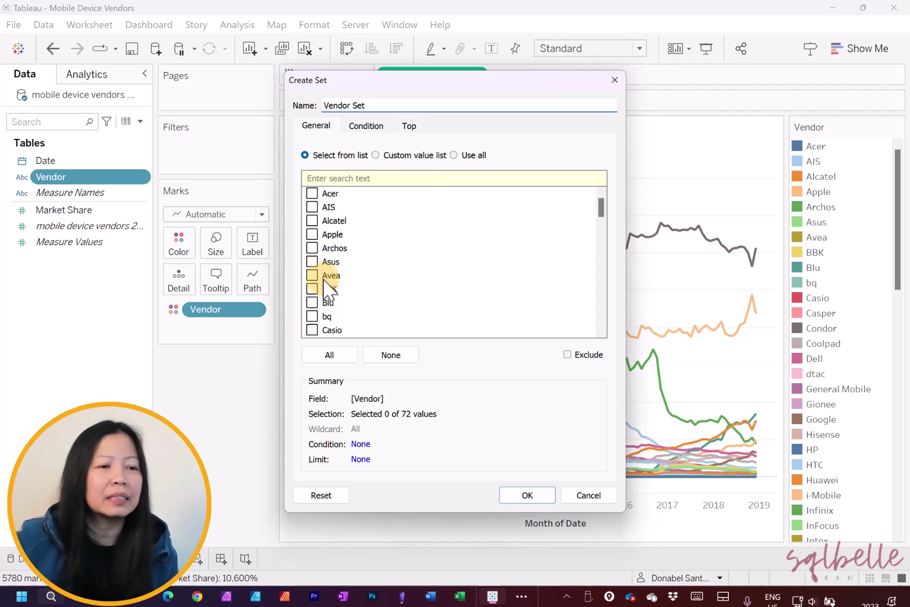
click(418, 174)
text(No)
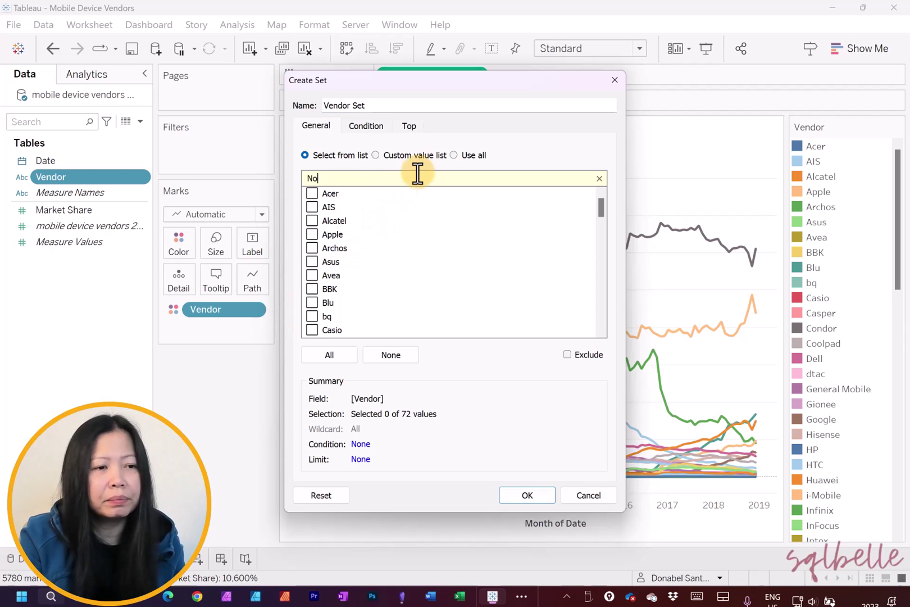
text(kia)
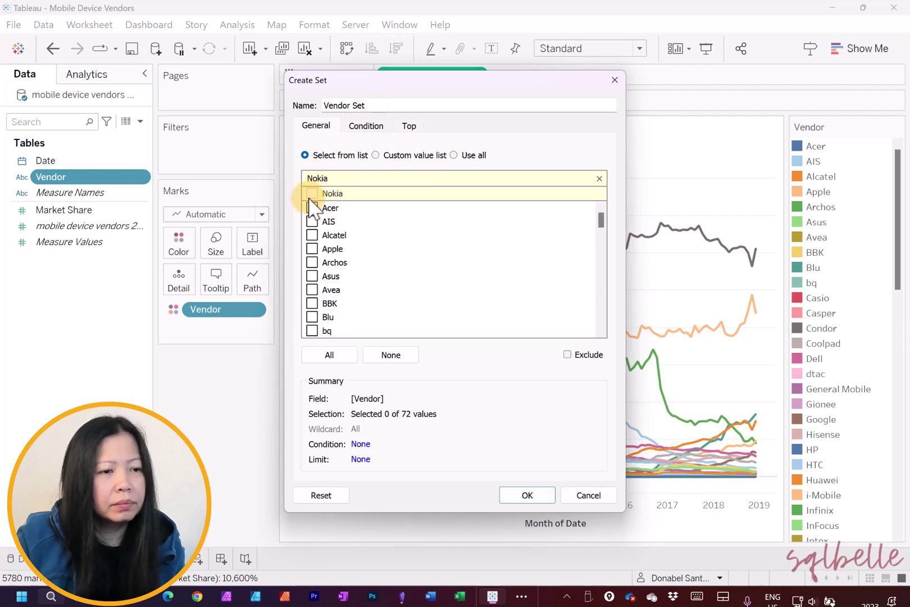
click(312, 194)
click(540, 494)
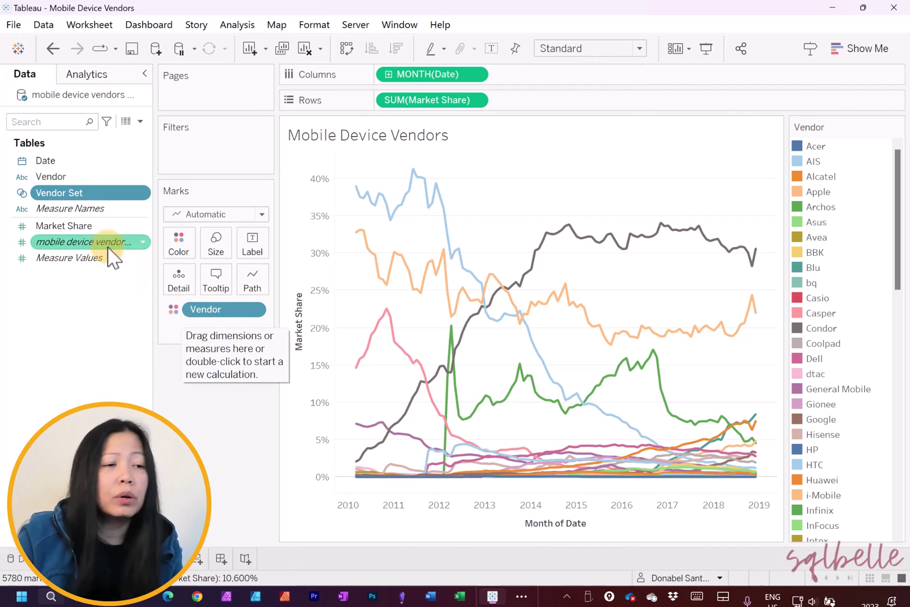
drag(58, 194, 179, 245)
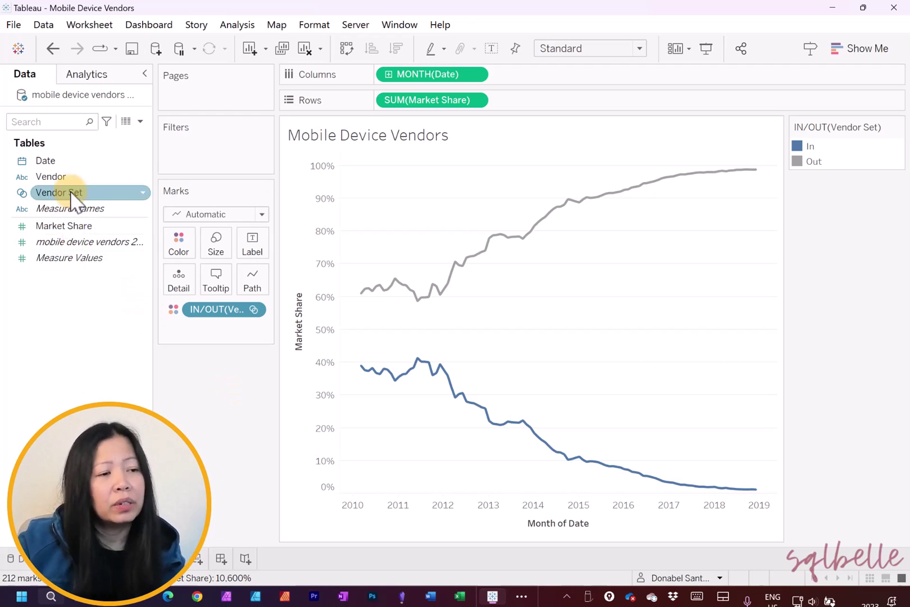
Step: Put Vendor on Detail to draw one line per vendor, Nokia blue and the rest gray
drag(65, 177, 183, 286)
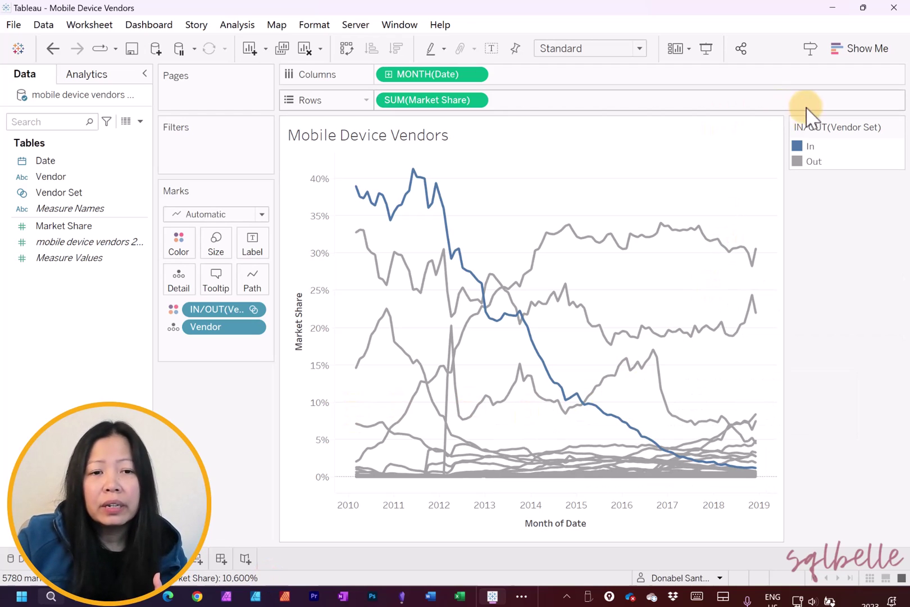
Step: Use the Color Blind palette to make In dark orange and Out light gray
double_click(805, 149)
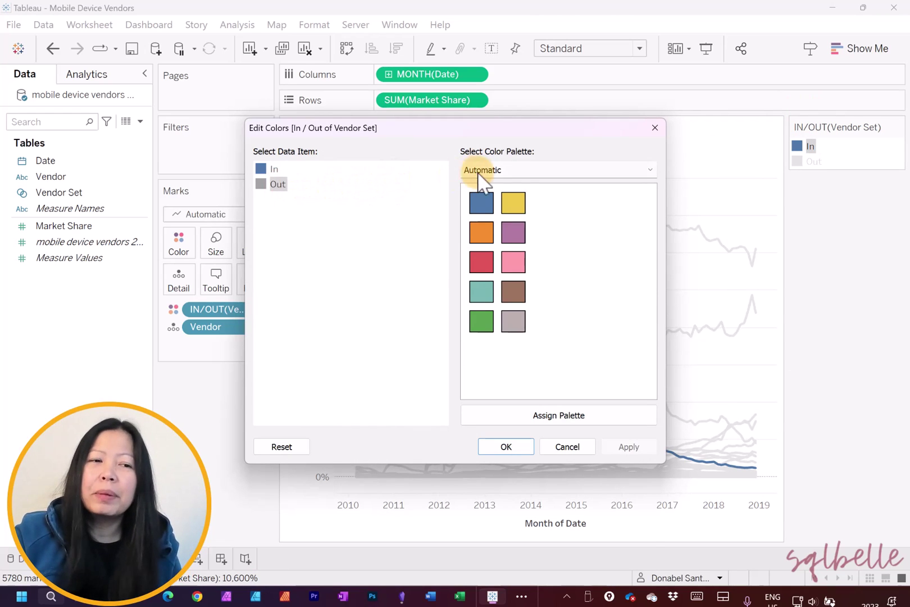
click(512, 170)
click(508, 233)
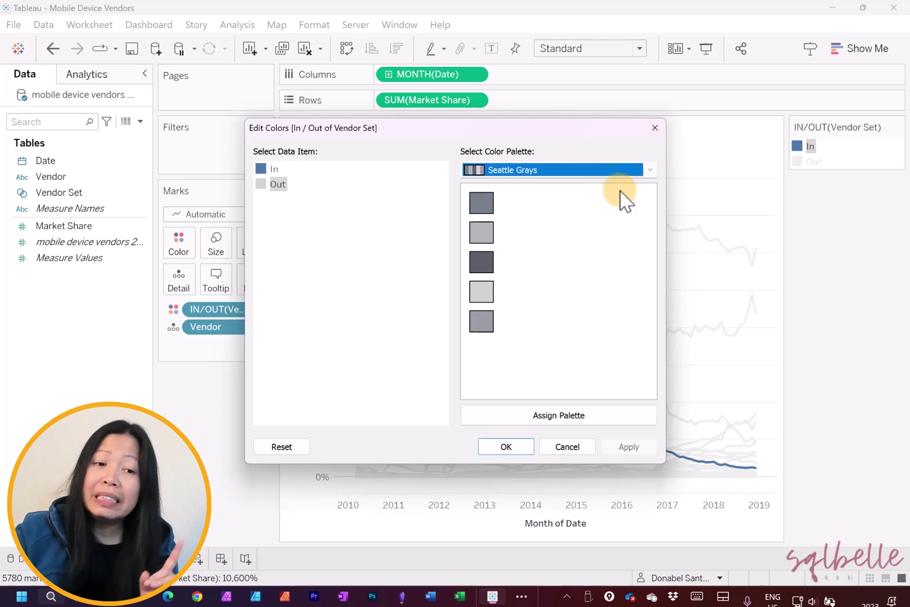
click(650, 169)
scroll(585, 192, up, 2)
click(551, 218)
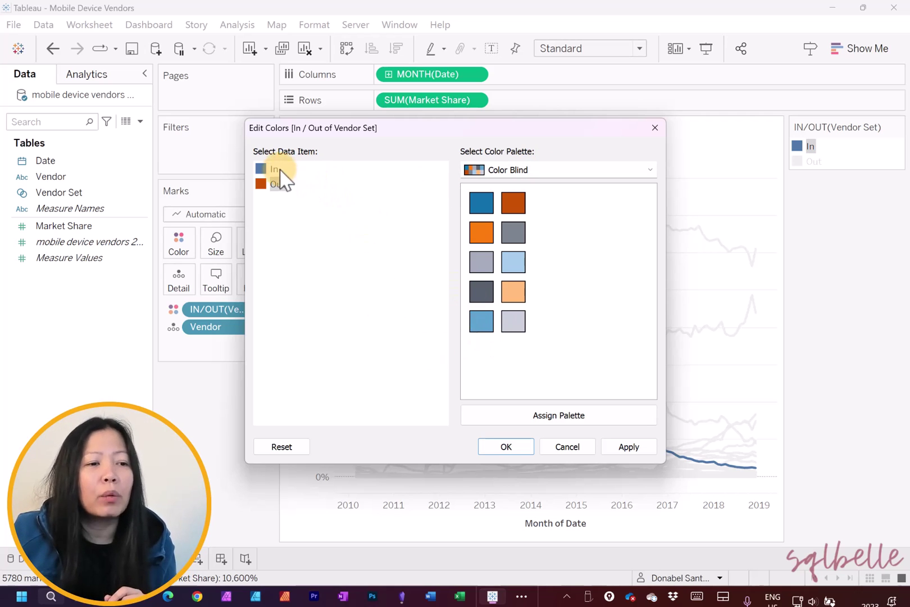
click(512, 203)
click(277, 186)
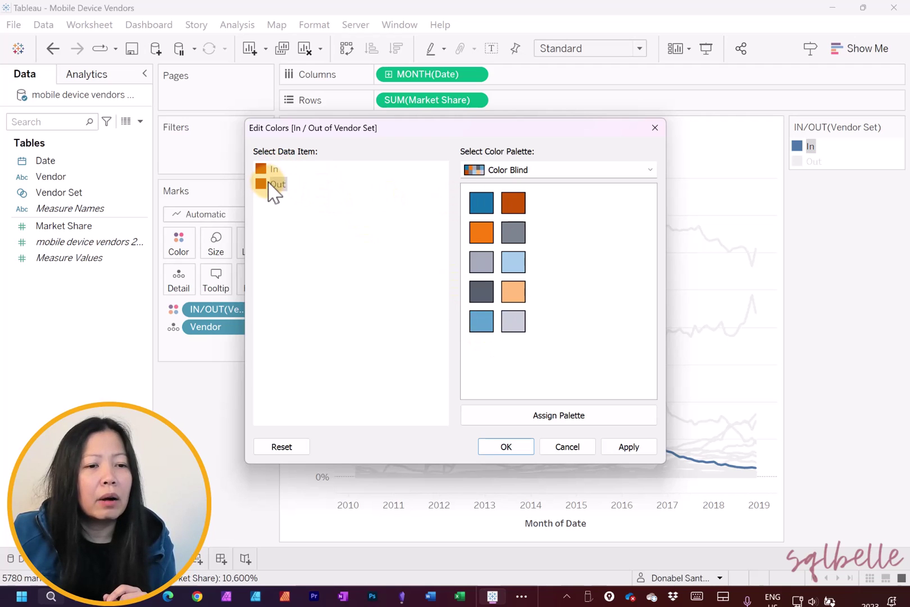
click(512, 321)
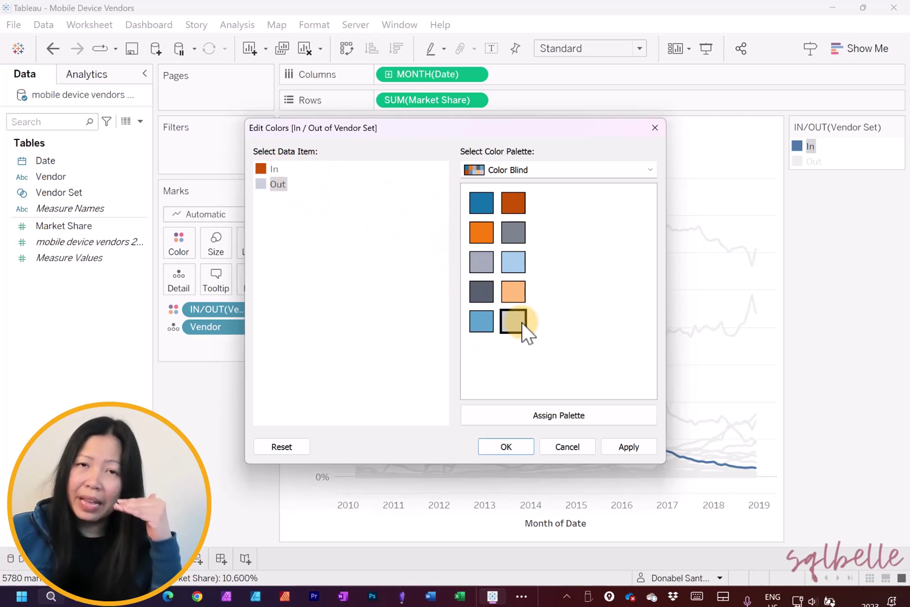
click(513, 447)
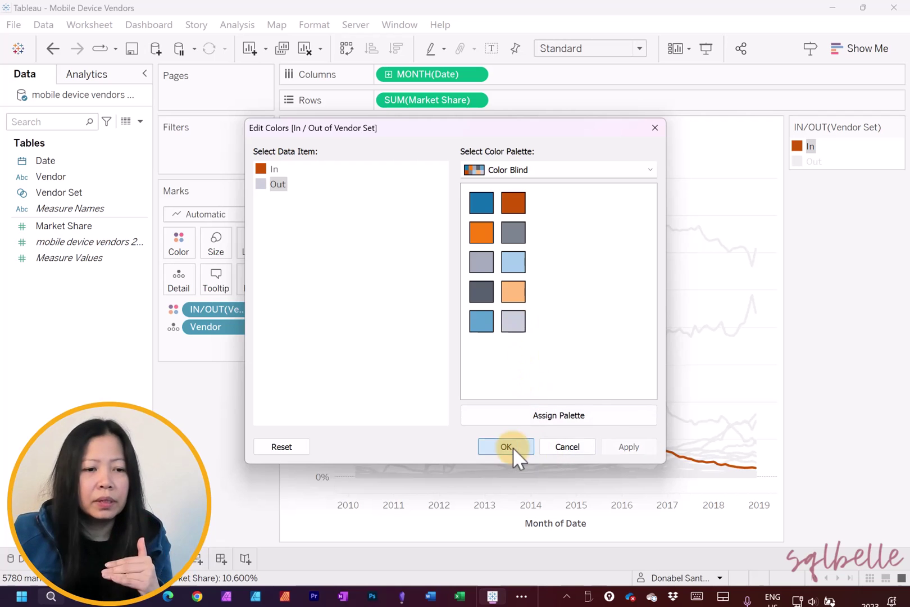
click(778, 393)
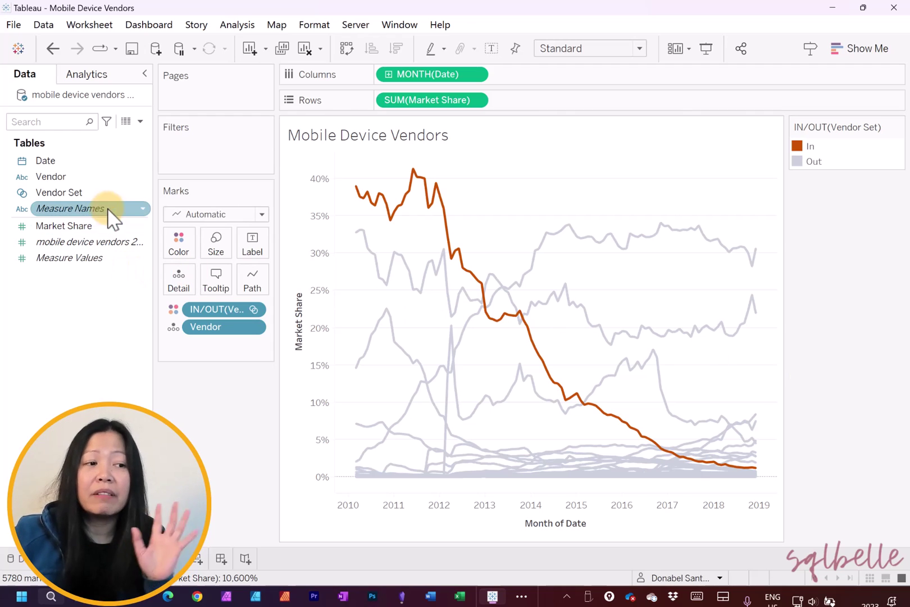
Step: Size the lines by Vendor Set, reversed so Nokia's In line is thickest
drag(60, 192, 215, 244)
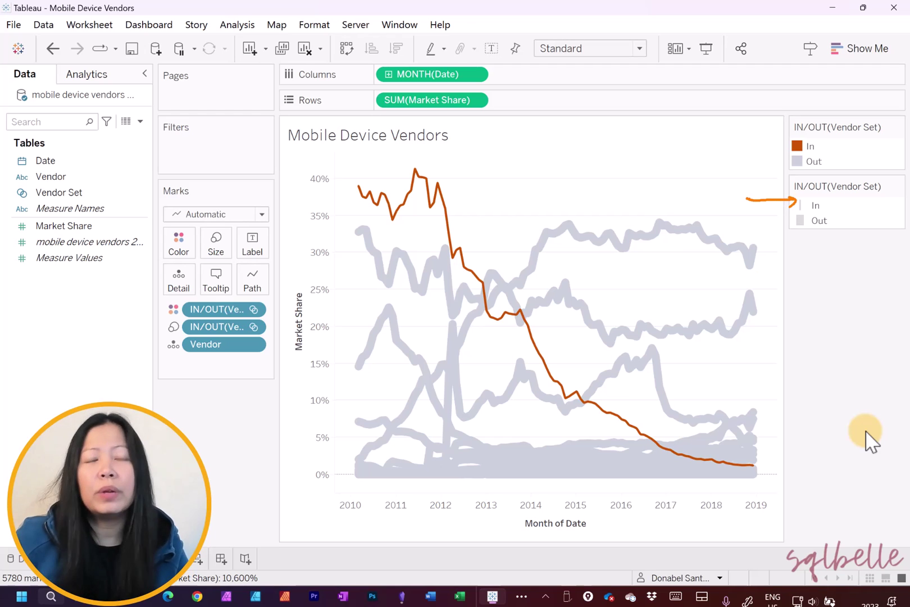
double_click(813, 223)
click(436, 298)
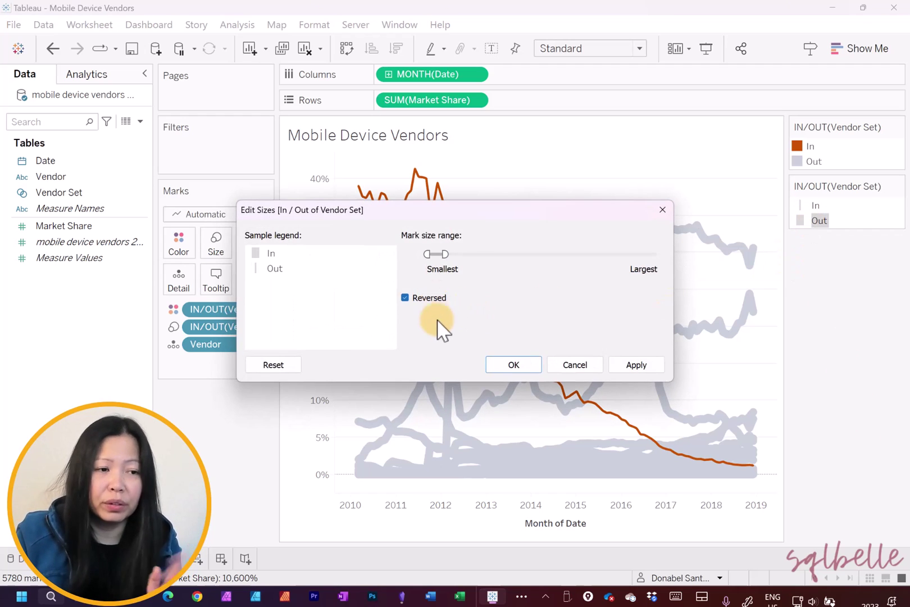
click(635, 362)
click(513, 364)
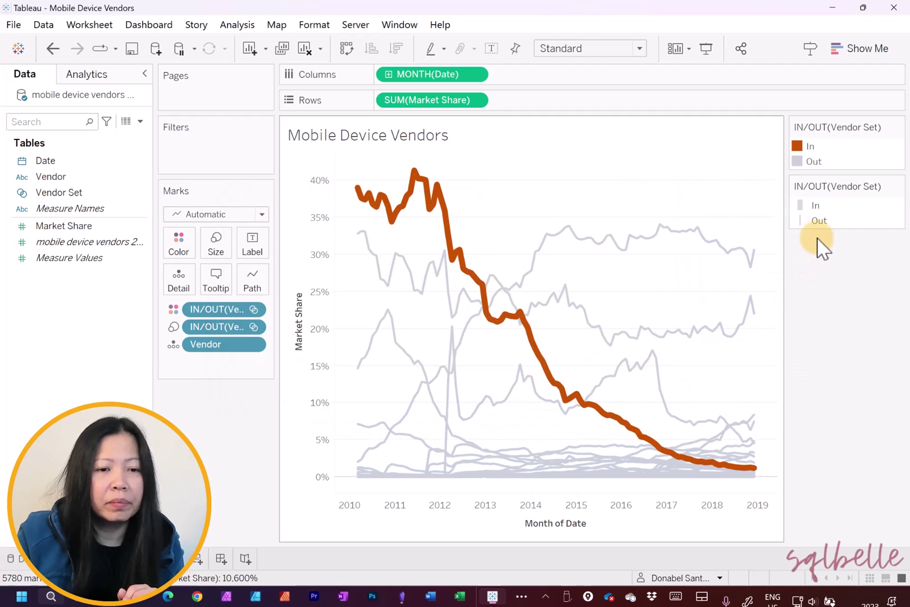
Step: Narrow the line size range between the In and Out lines
double_click(812, 206)
drag(441, 254, 433, 254)
click(618, 364)
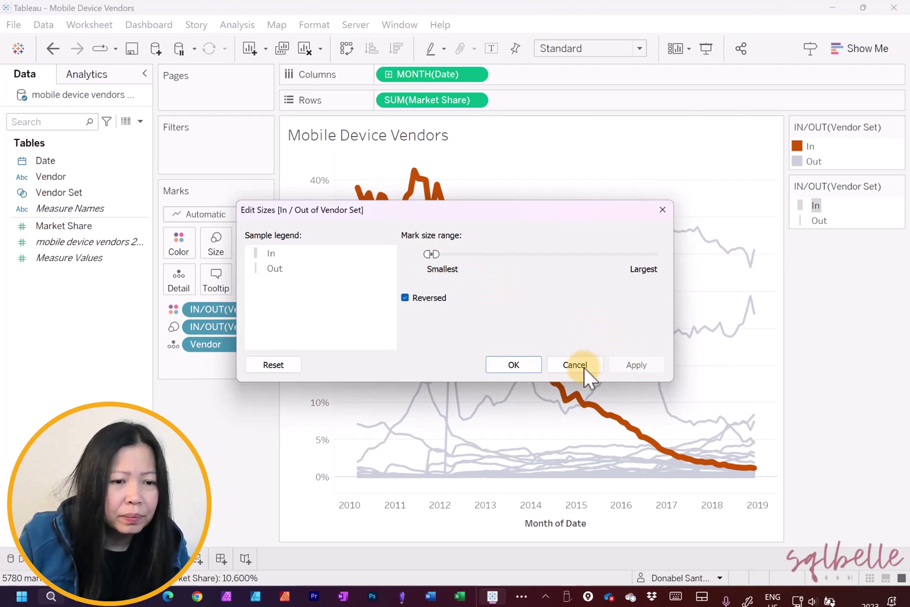
click(508, 365)
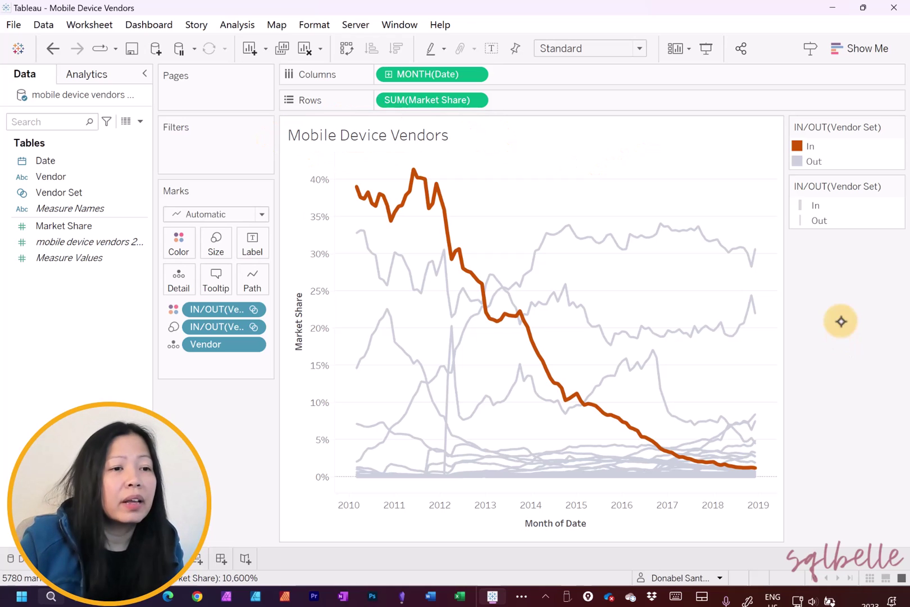
click(316, 25)
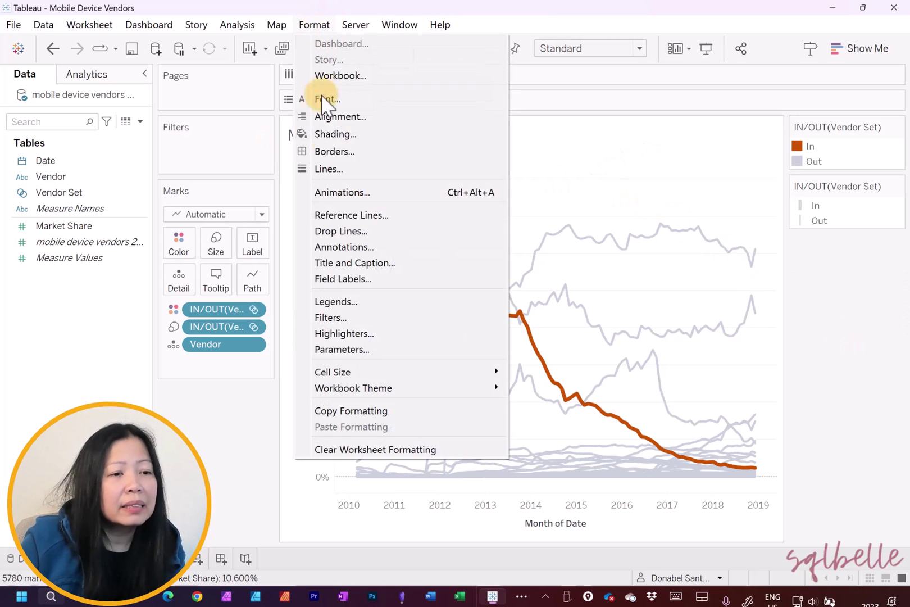
click(329, 168)
click(106, 169)
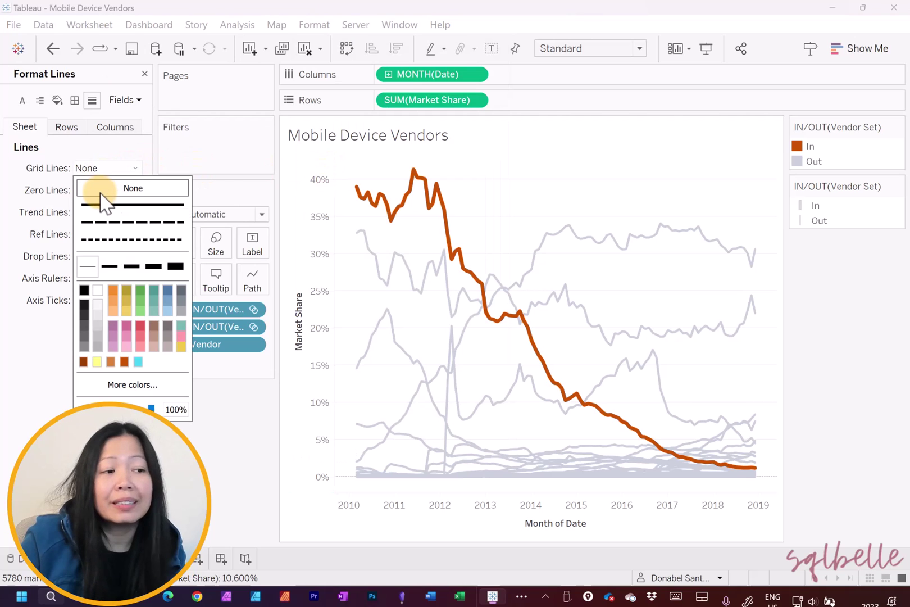
click(101, 191)
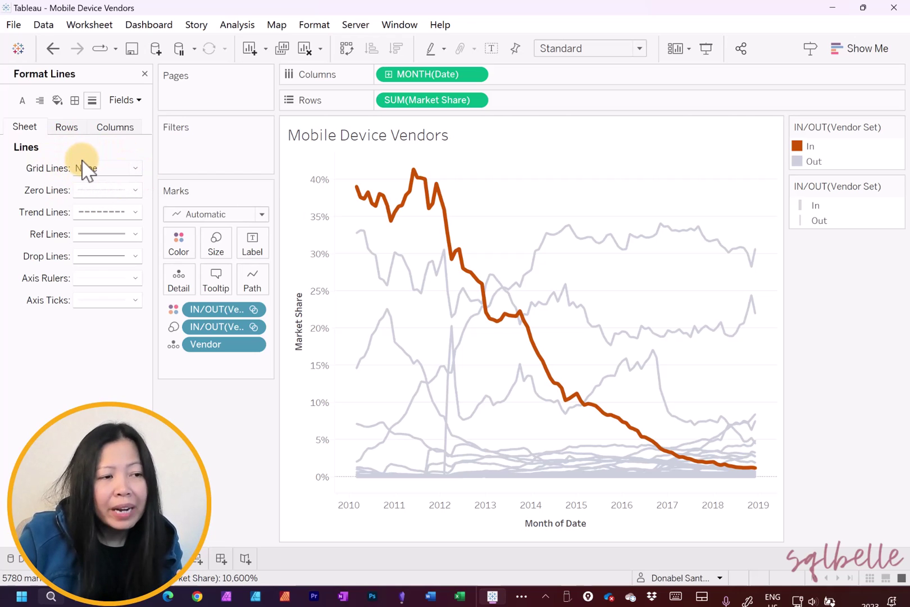
click(79, 133)
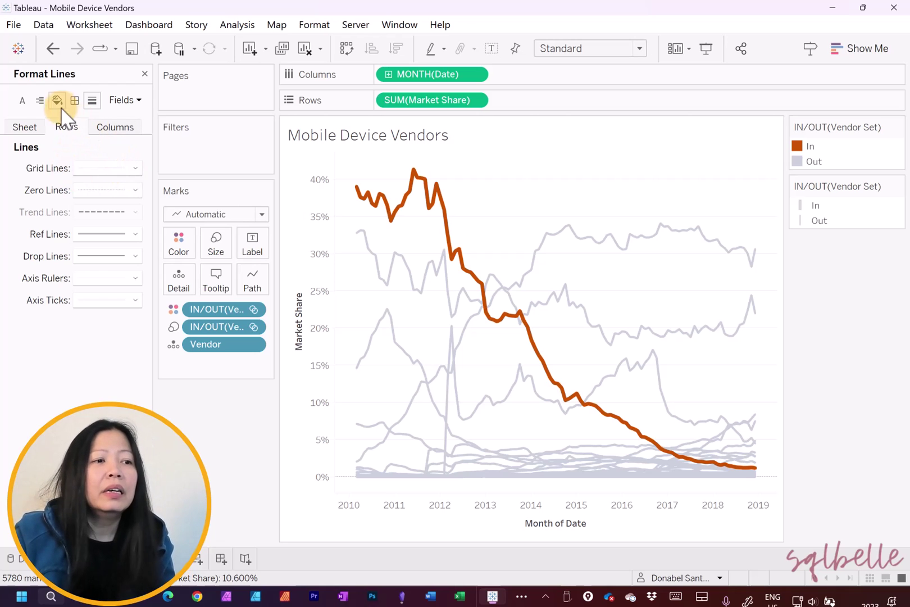
click(24, 127)
click(84, 168)
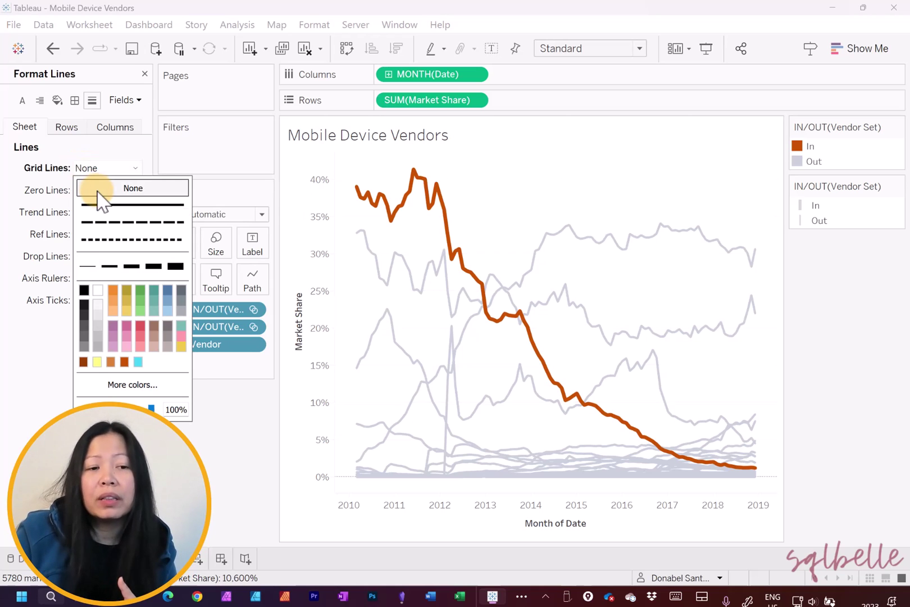
click(158, 191)
click(144, 74)
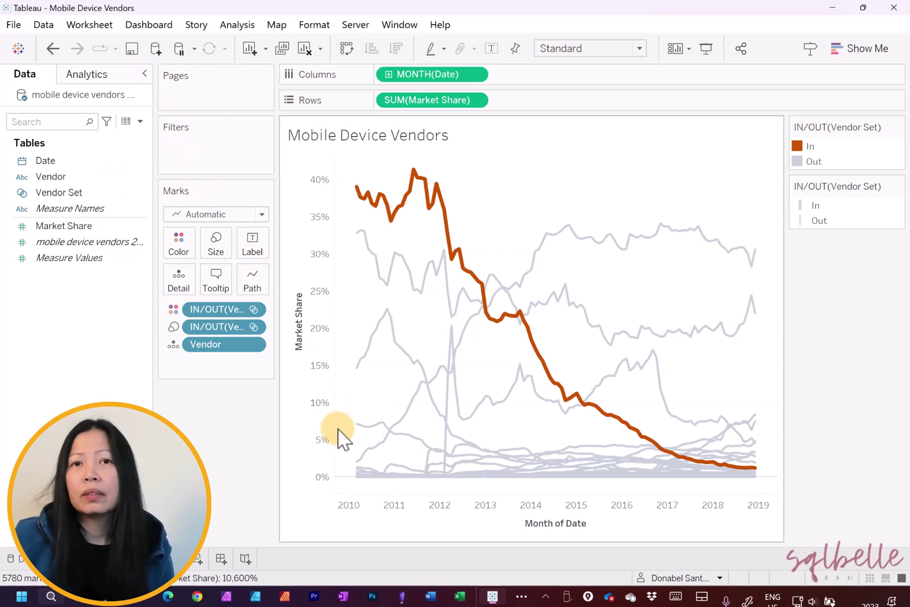
Step: Replace the sheet title with 'Nokia had a drastic market share drop that started in 2012.'
double_click(386, 147)
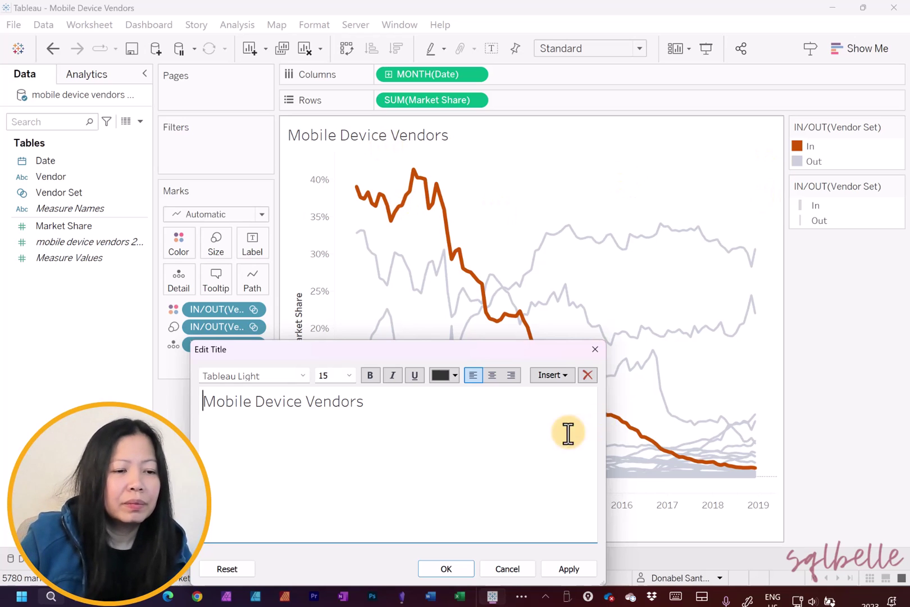
triple_click(329, 402)
text(N)
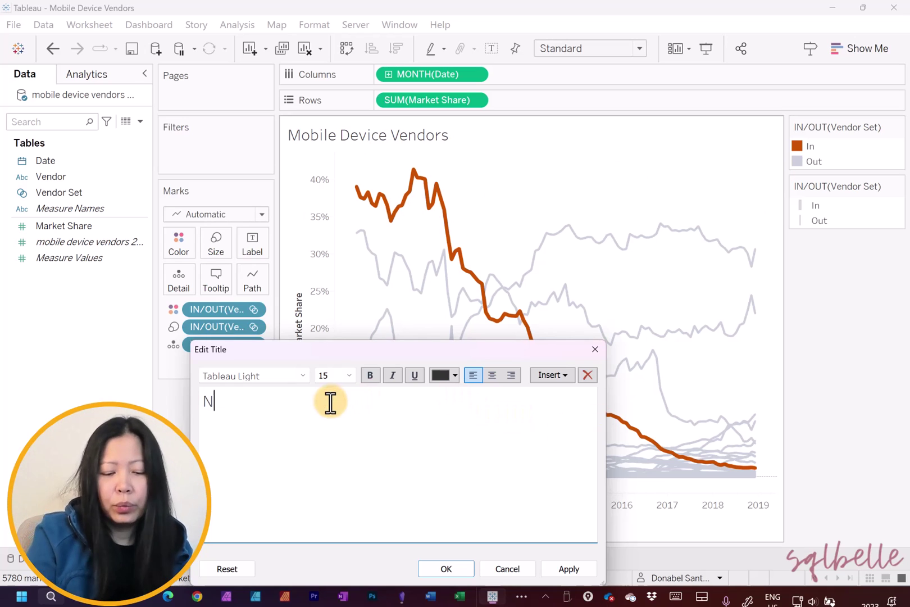
text(okia )
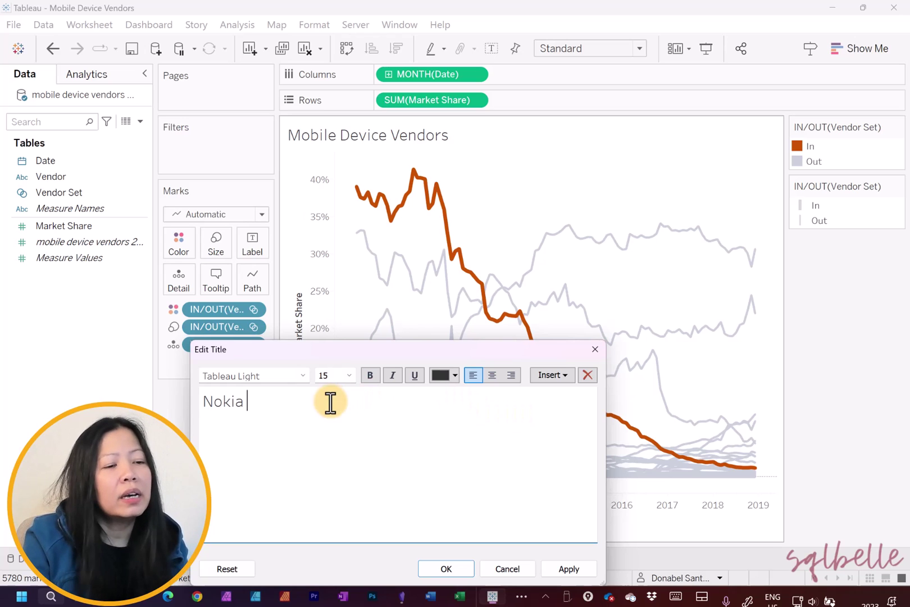
text(had a drast)
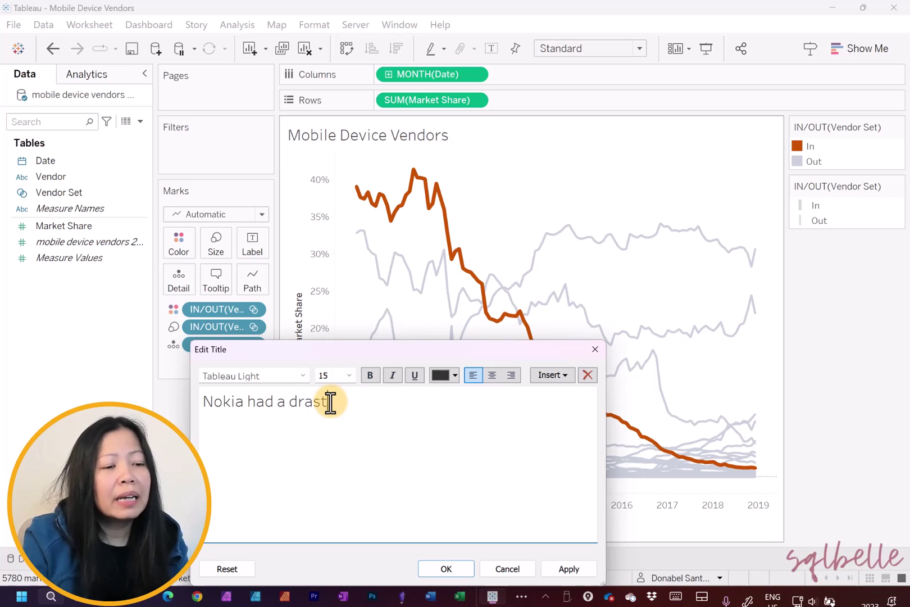
text(ic market)
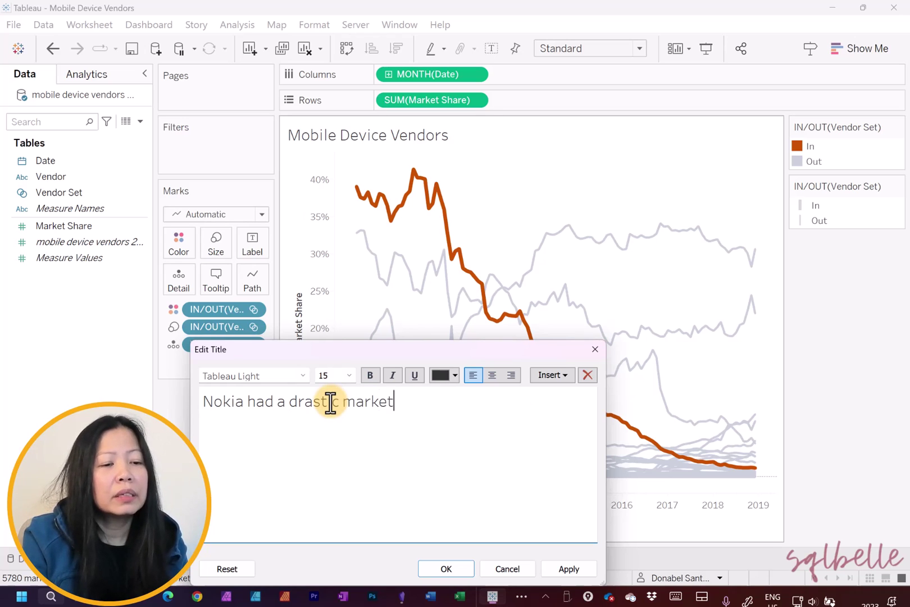
text( share drio)
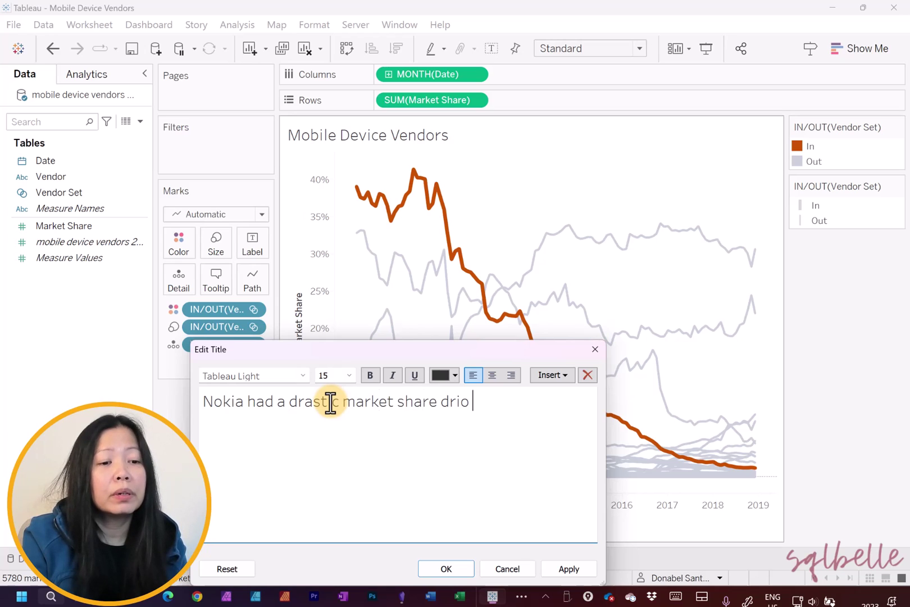
key(BackSpace)
key(BackSpace)
key(BackSpace)
text(op that)
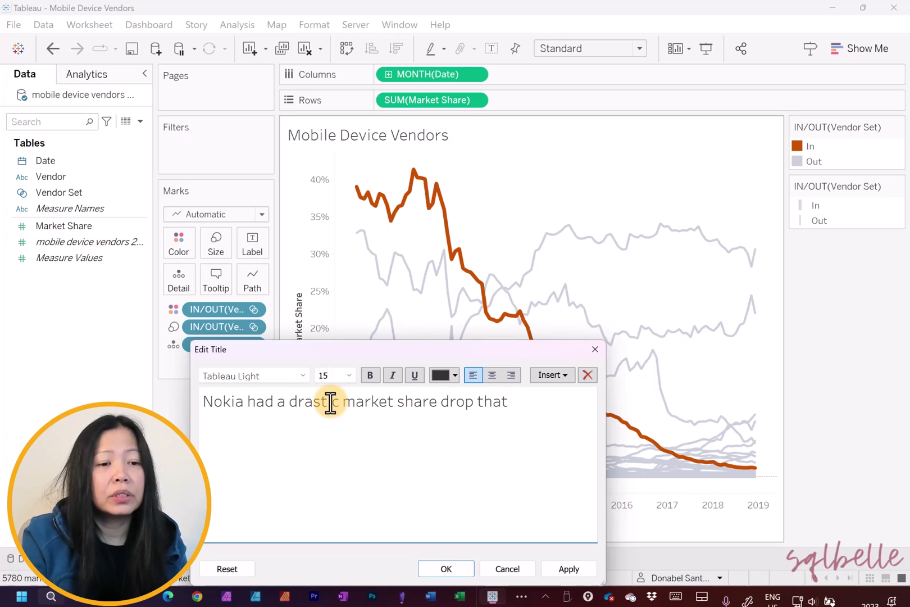
text( starte)
key(BackSpace)
key(BackSpace)
text(rted)
drag(419, 355, 564, 196)
text(in 202)
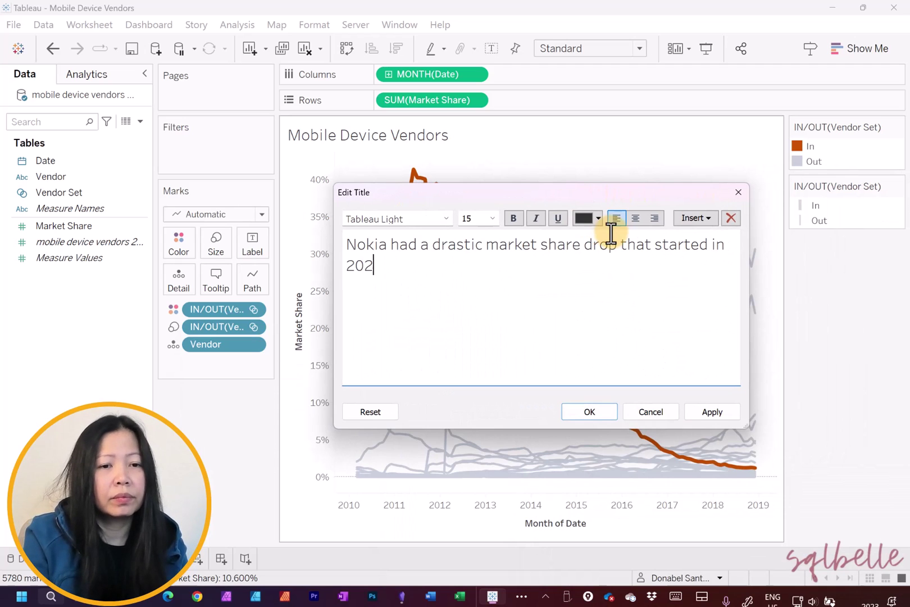
key(BackSpace)
text(12.)
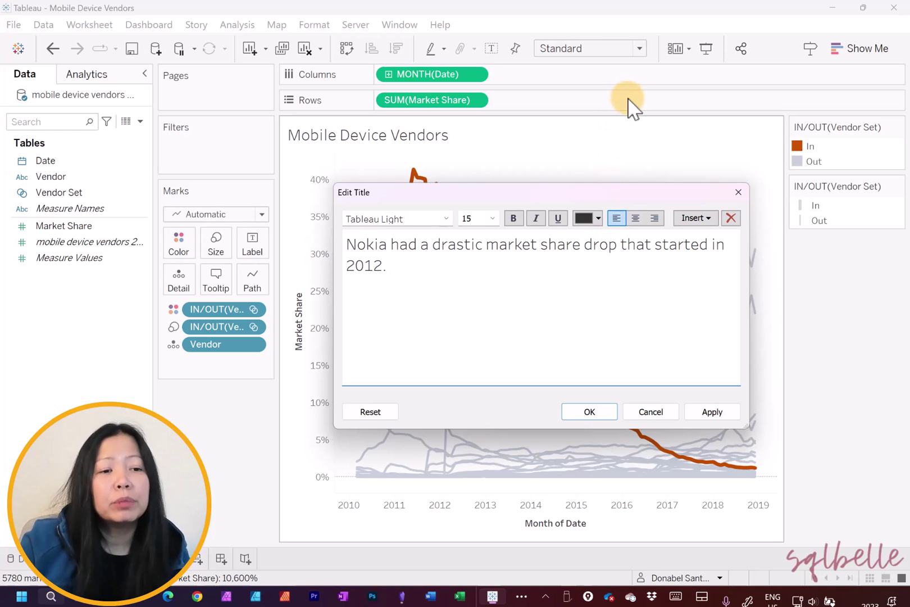
drag(596, 192, 570, 258)
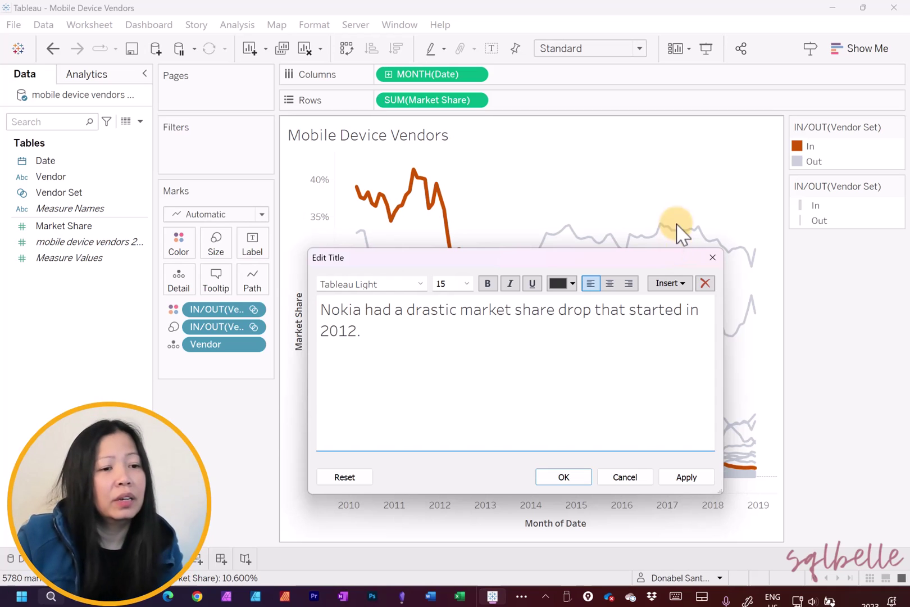
Step: Format 'Nokia' in the title as Tableau Semibold in dark orange
double_click(349, 310)
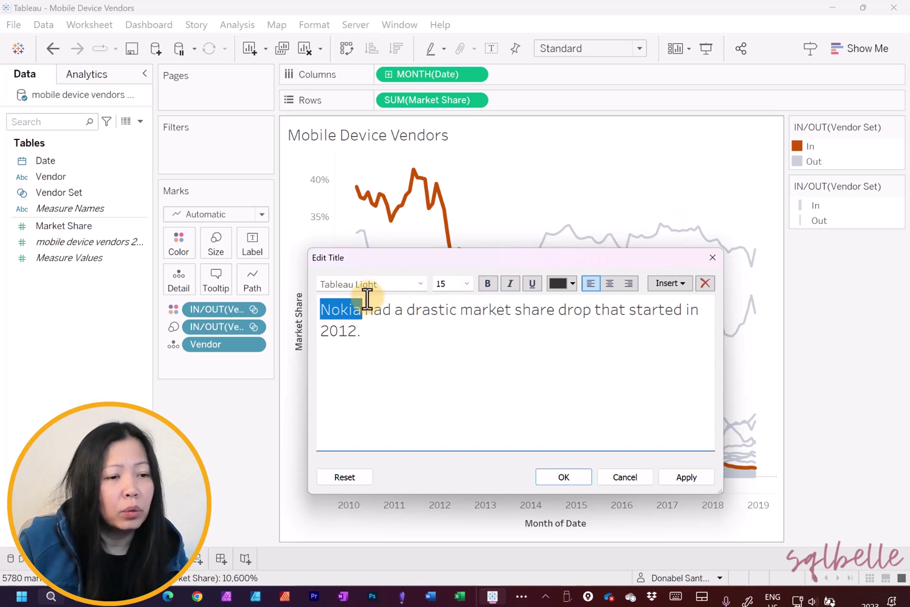
click(421, 285)
click(387, 333)
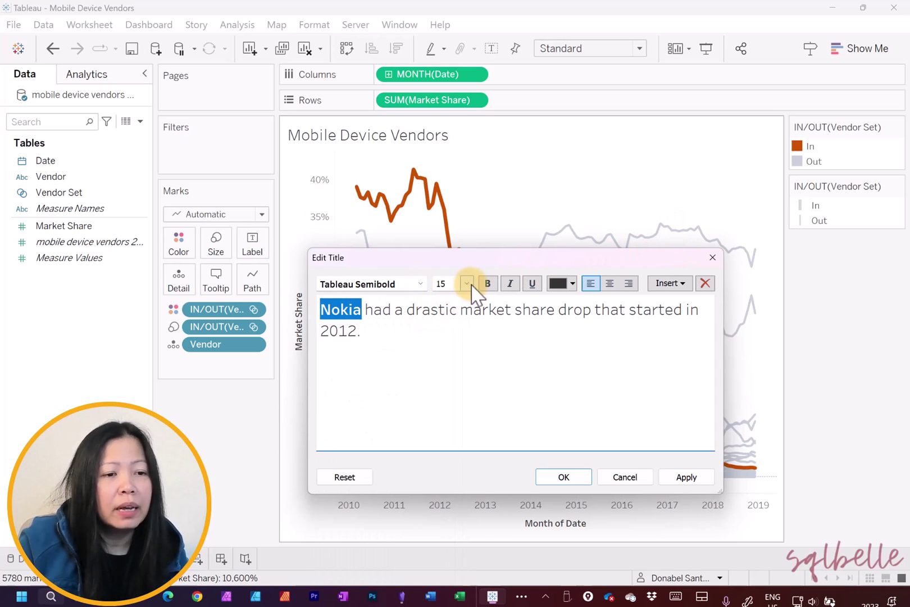
click(558, 284)
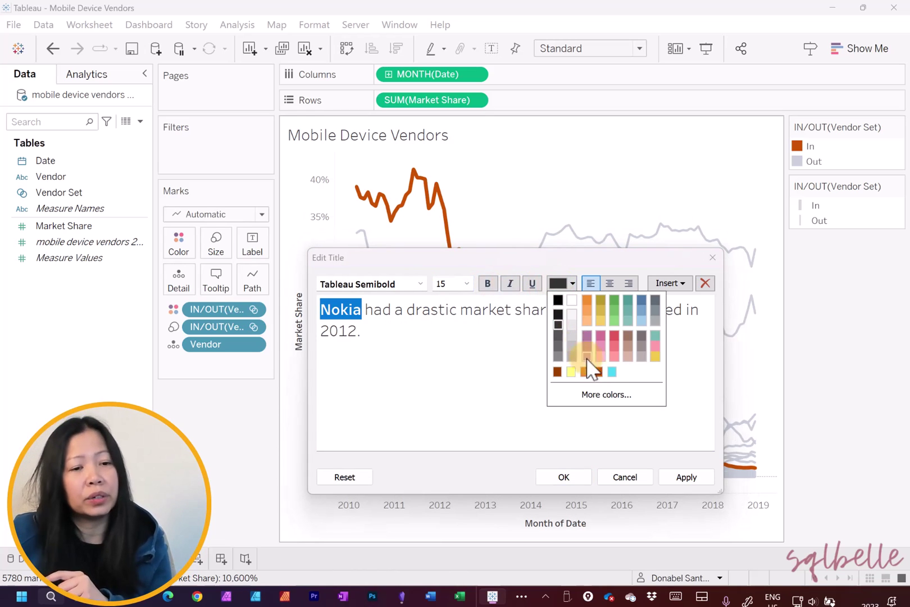
click(598, 371)
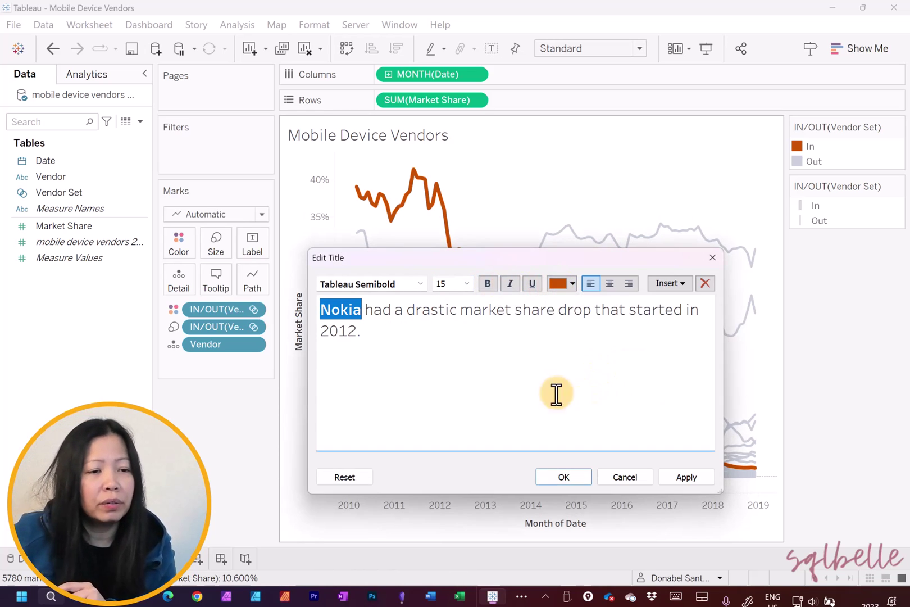
click(683, 476)
click(557, 476)
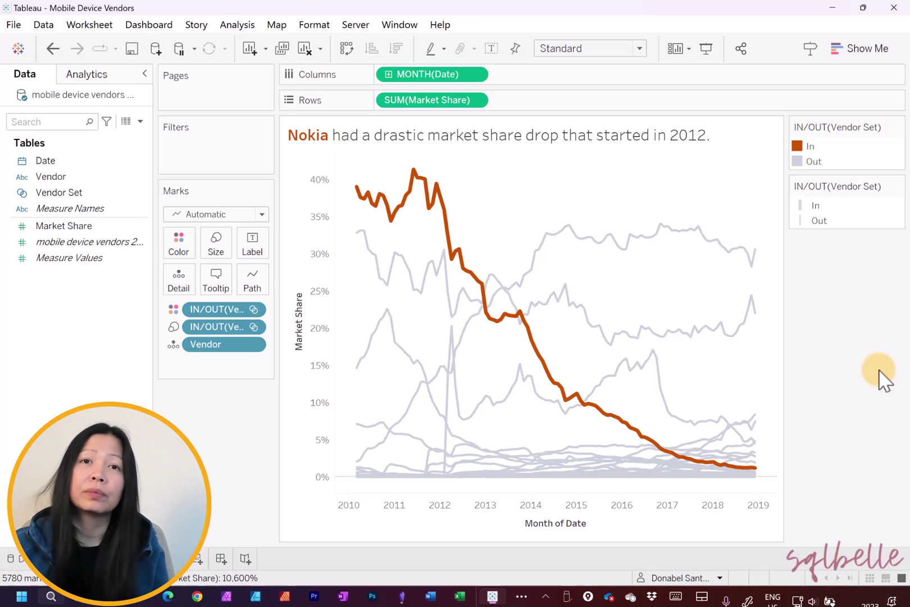
Step: Add a second title line: 'At its peak Nokia had more than 40% market share. In 2019 it had about 1%.'
double_click(730, 140)
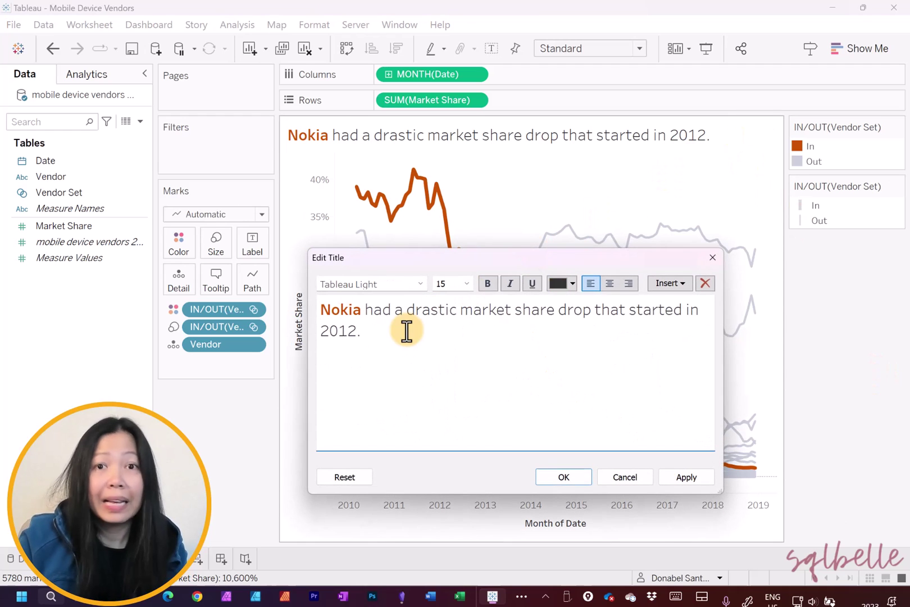
key(Return)
text(At i)
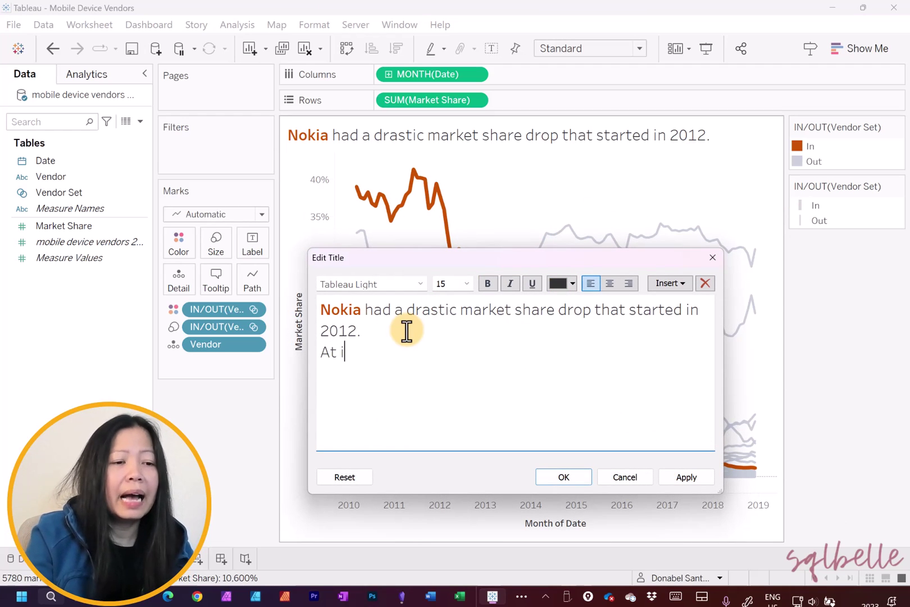
text(ts pea)
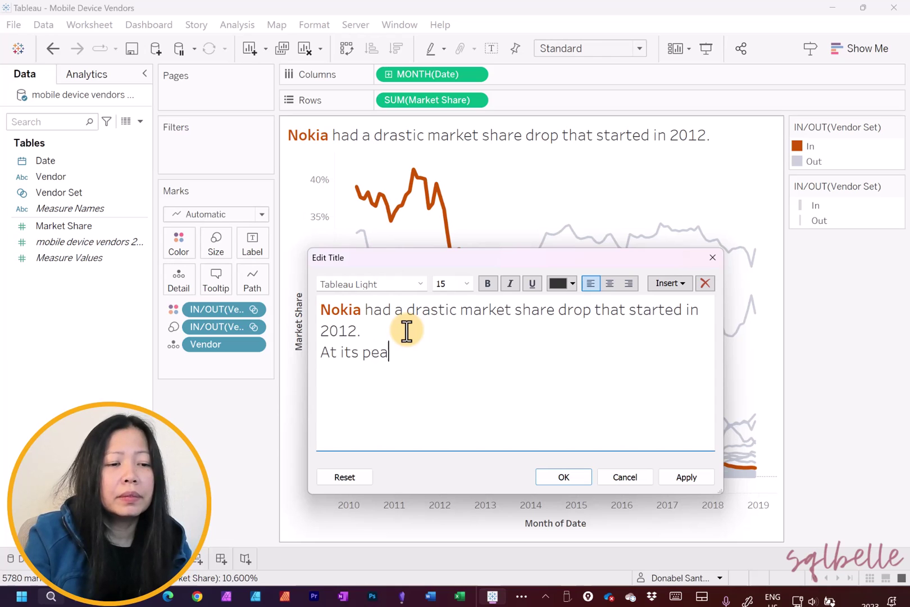
text(k Nokia had m)
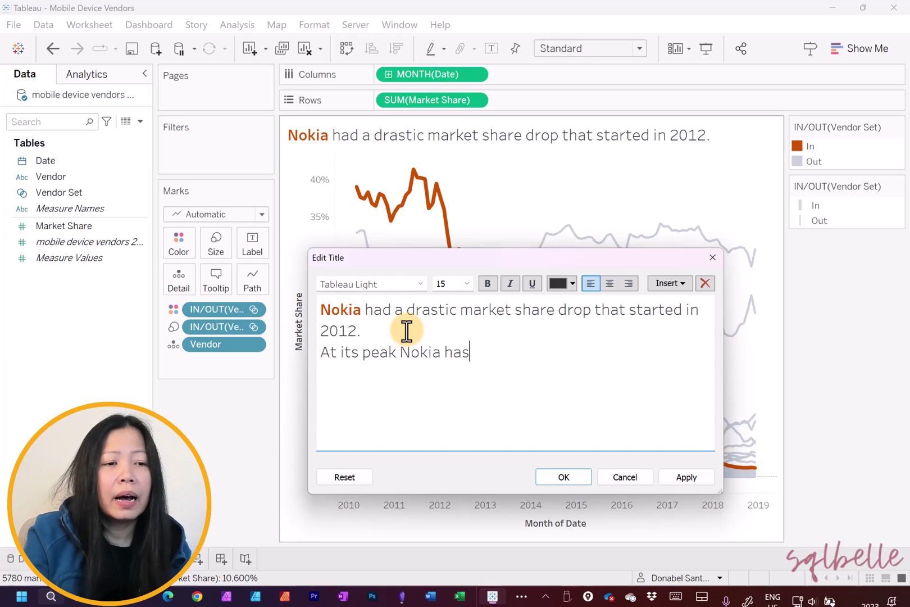
text(ore than)
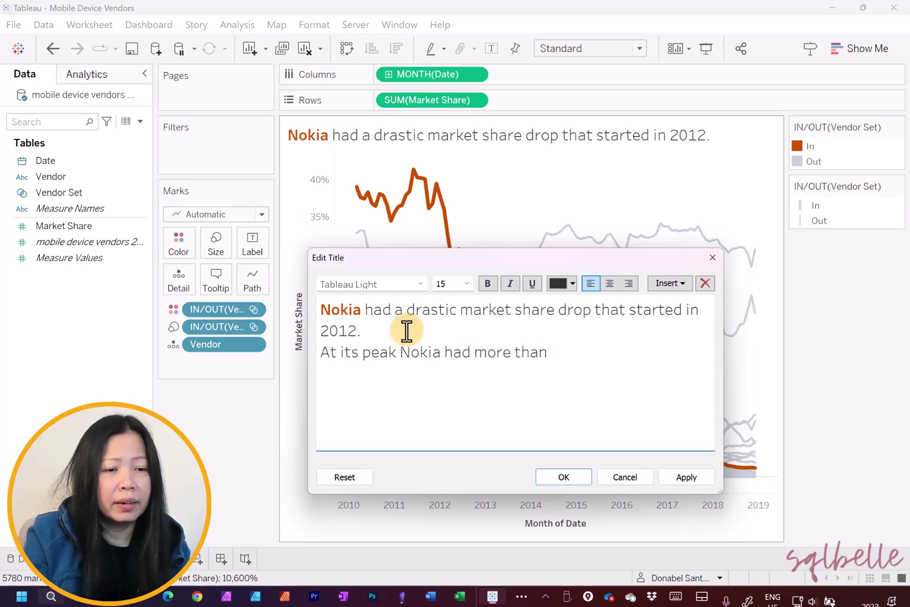
text( 40% m)
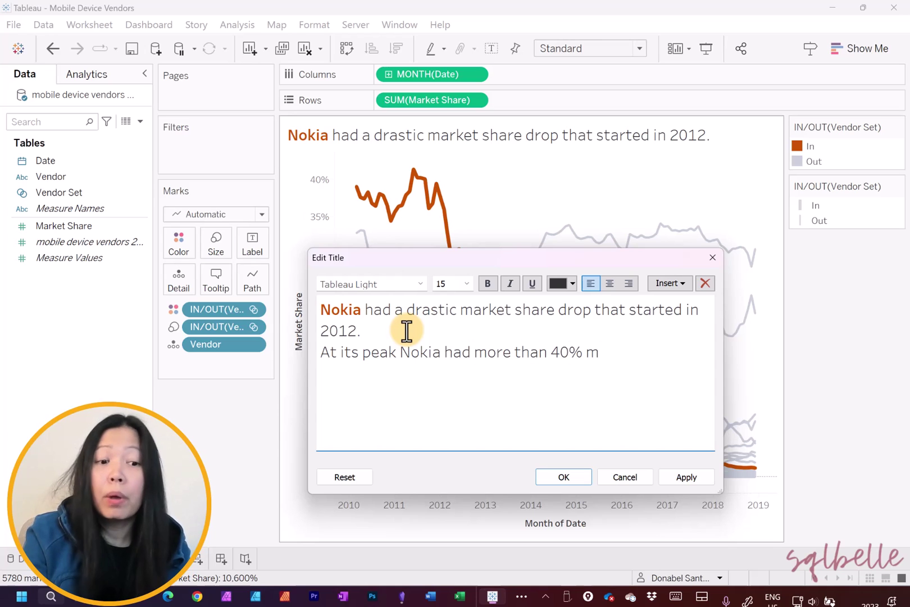
text(arket sha)
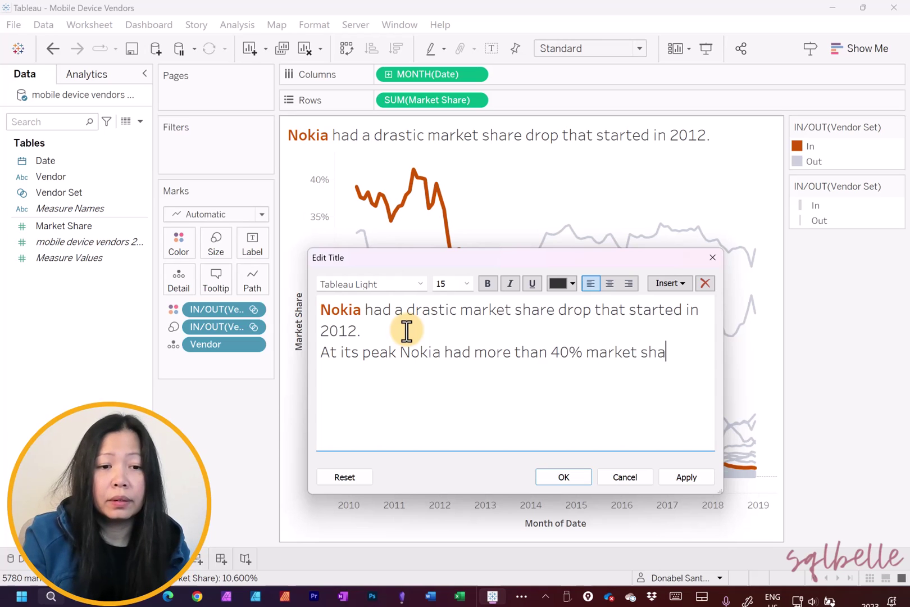
text(re. In 2)
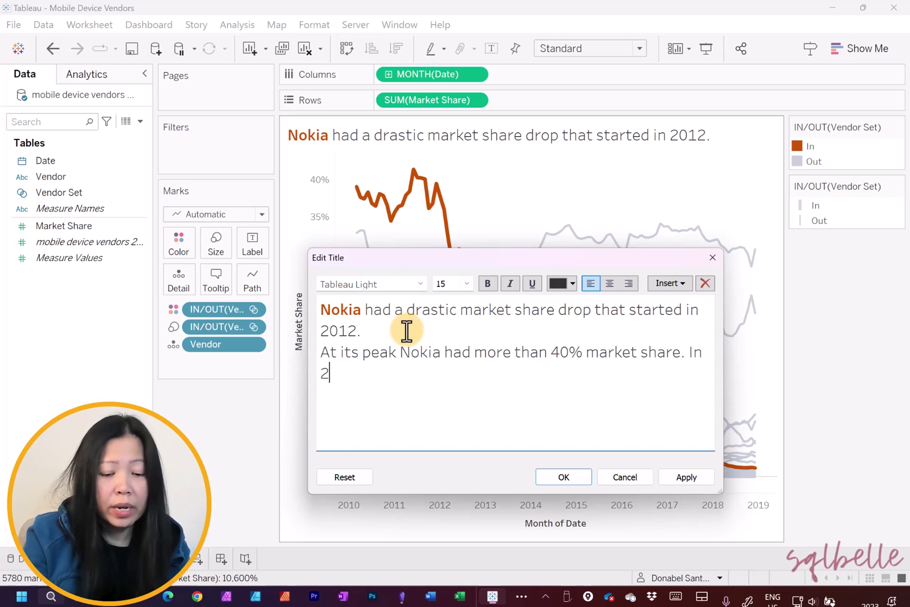
text(019 it had)
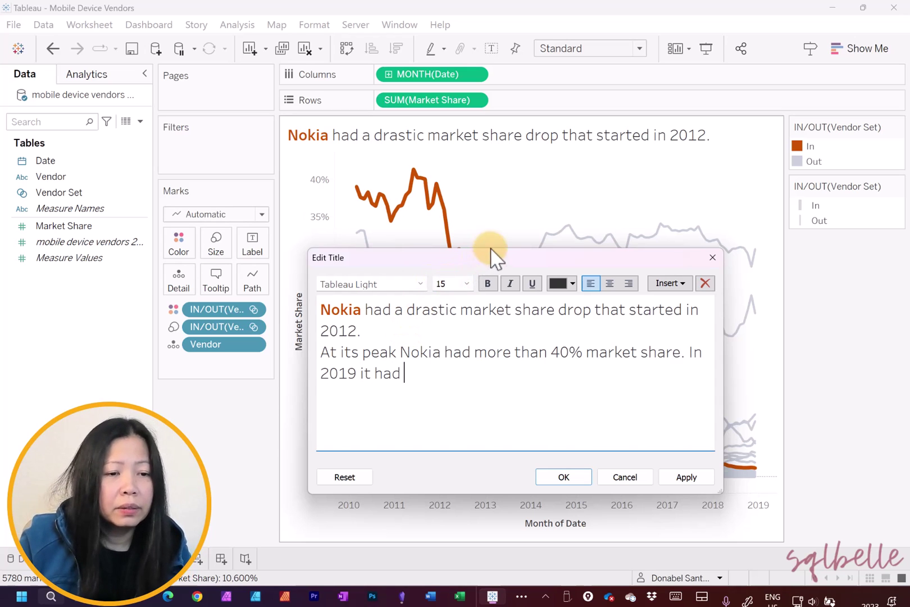
drag(494, 256, 508, 205)
text(about )
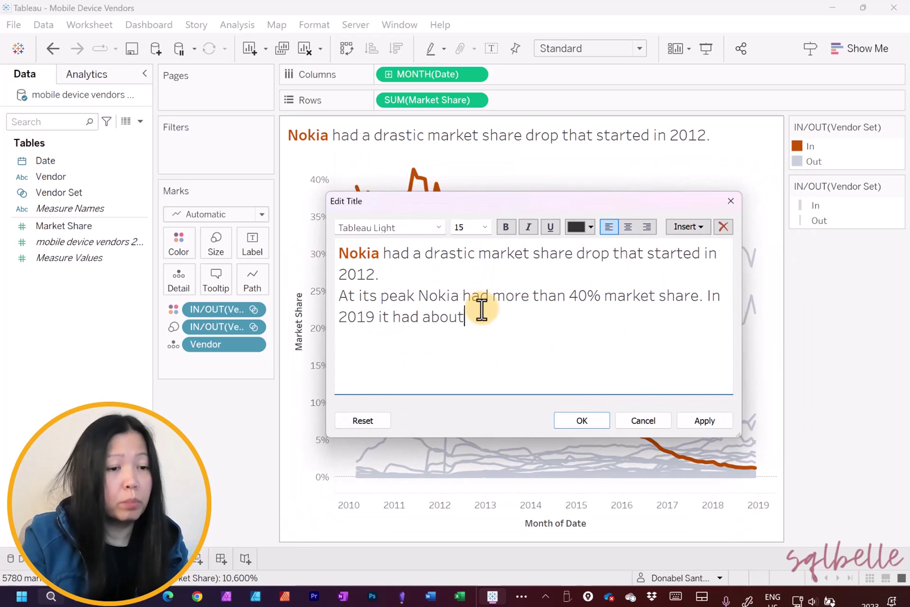
text(1%.)
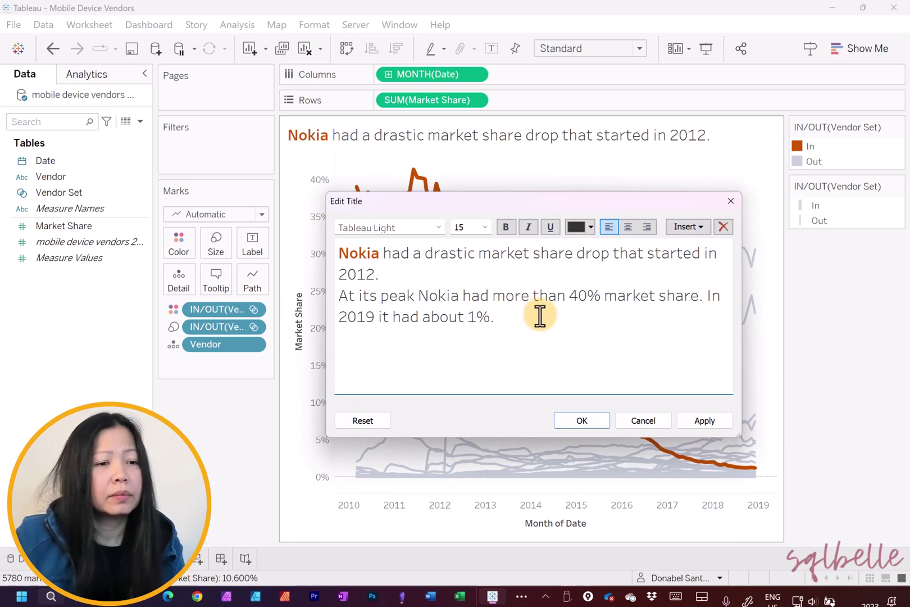
Step: Set the second title line's font size to 10
drag(538, 315, 321, 299)
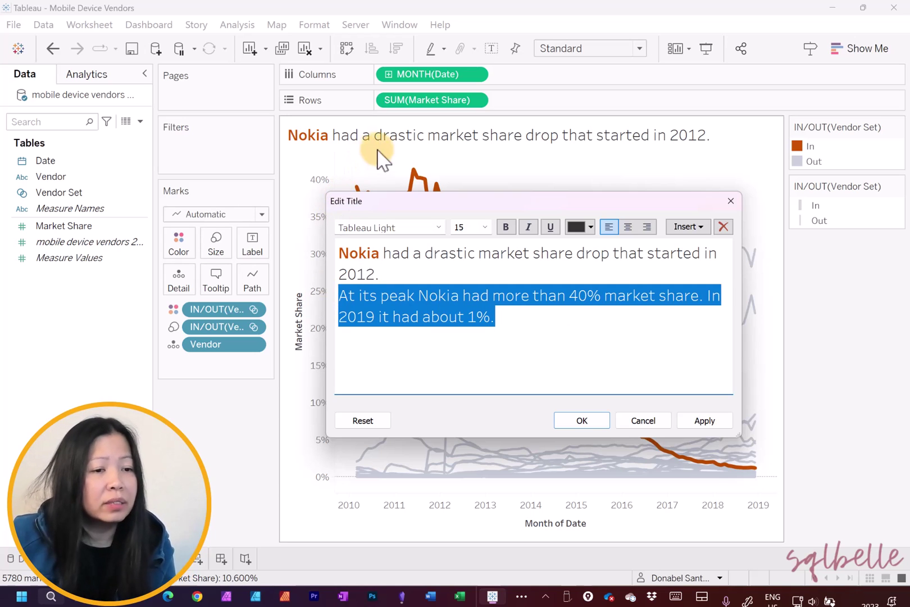
double_click(469, 227)
text(10)
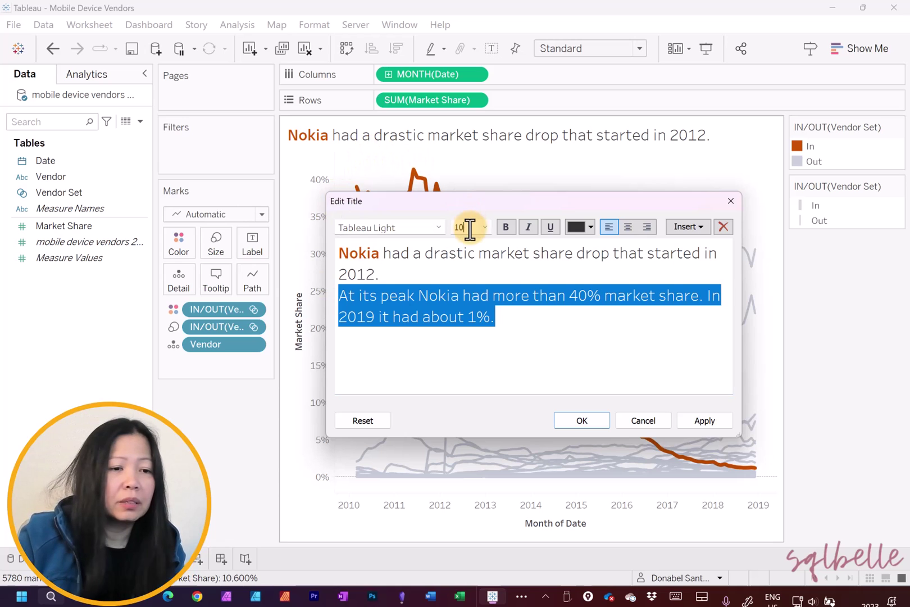
key(Return)
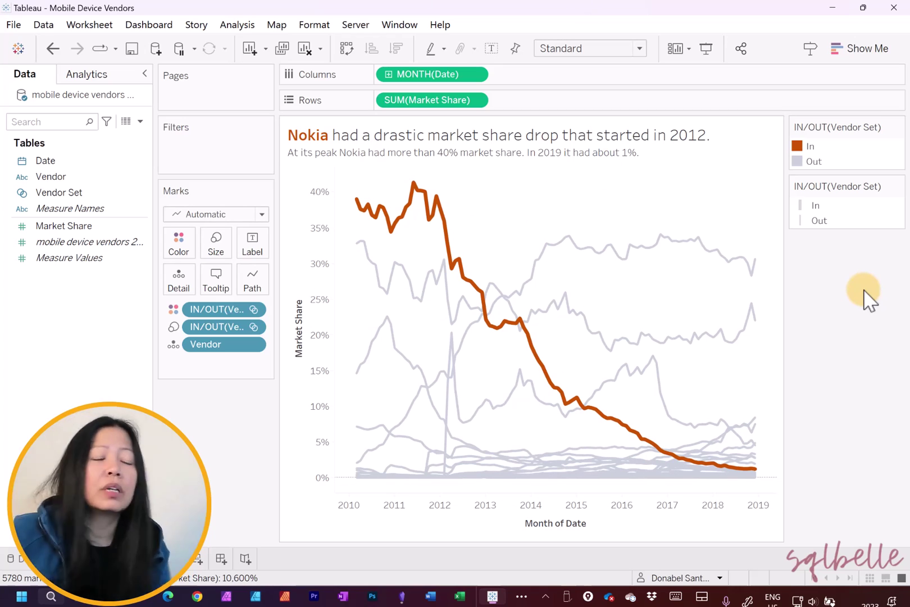
Step: Annotate Nokia's peak mark, starting the text with 'Nokia's Peak:'
mouse_move(414, 187)
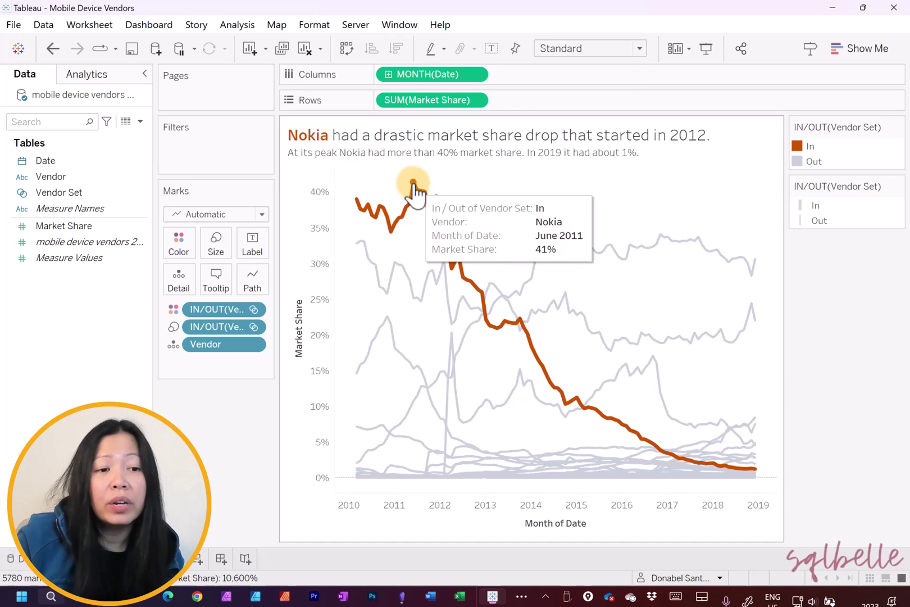
right_click(414, 186)
mouse_move(514, 309)
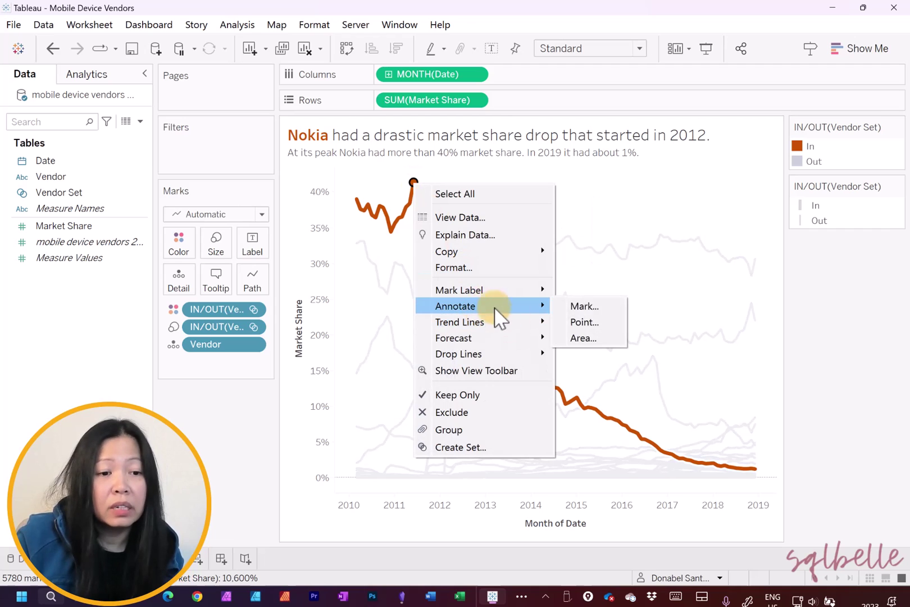
click(584, 306)
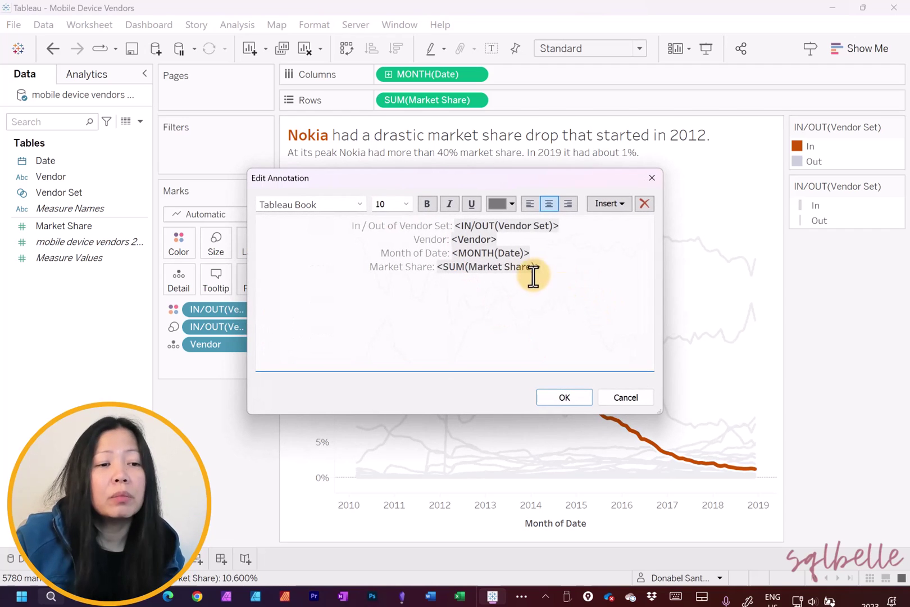
text(Peak:)
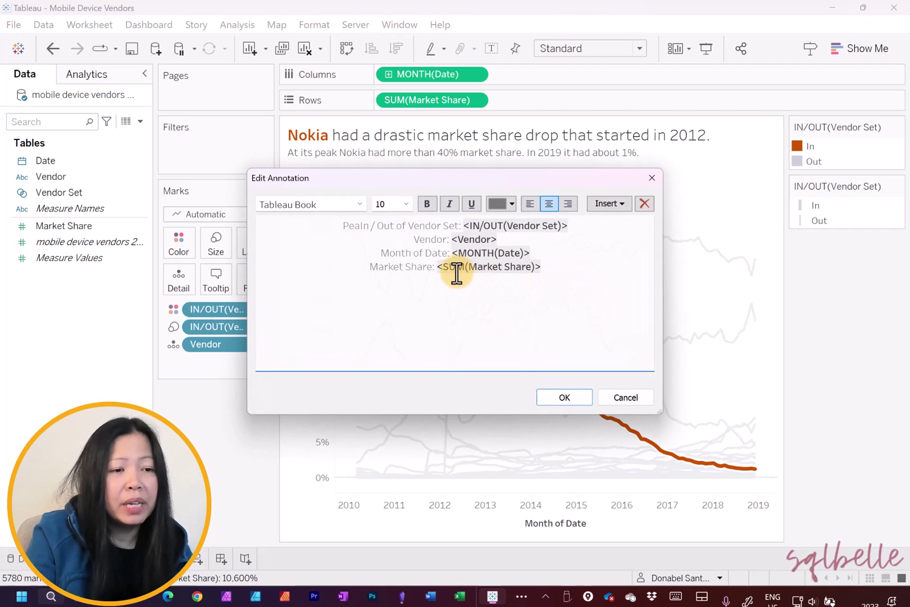
key(Return)
text(Nokia's Peak:)
Step: Trim the annotation to just the month and market share lines and confirm it
drag(351, 238, 516, 255)
key(Delete)
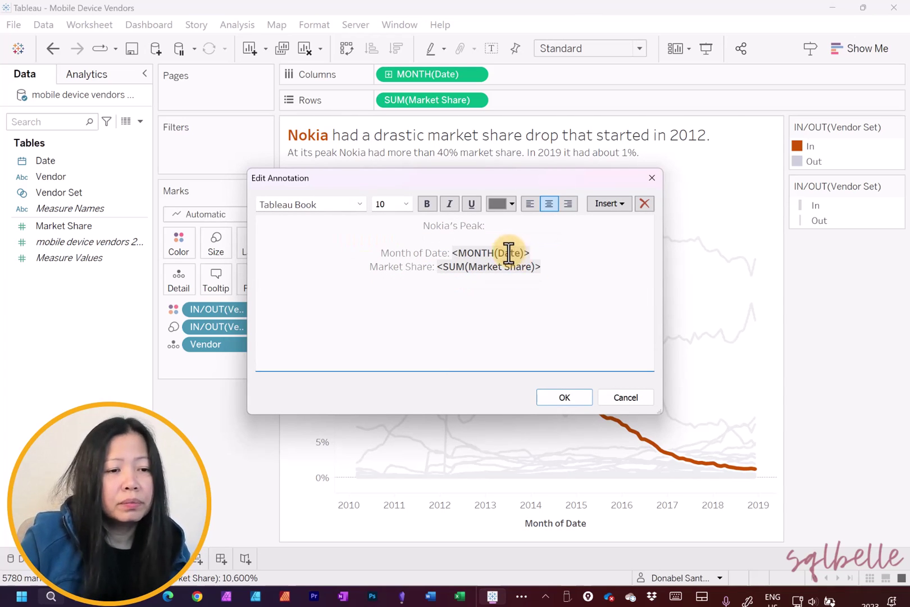
click(452, 266)
key(shift+Home)
key(BackSpace)
key(Up)
key(BackSpace)
click(571, 393)
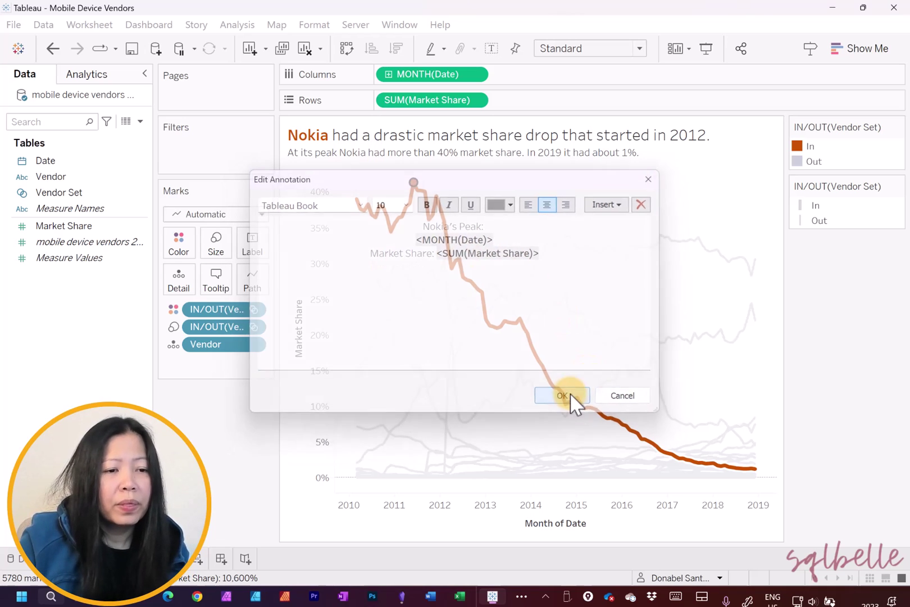
Step: Move the peak annotation right and down, then copy its text for reuse
mouse_move(514, 219)
mouse_down()
mouse_move(567, 231)
mouse_move(565, 239)
mouse_up()
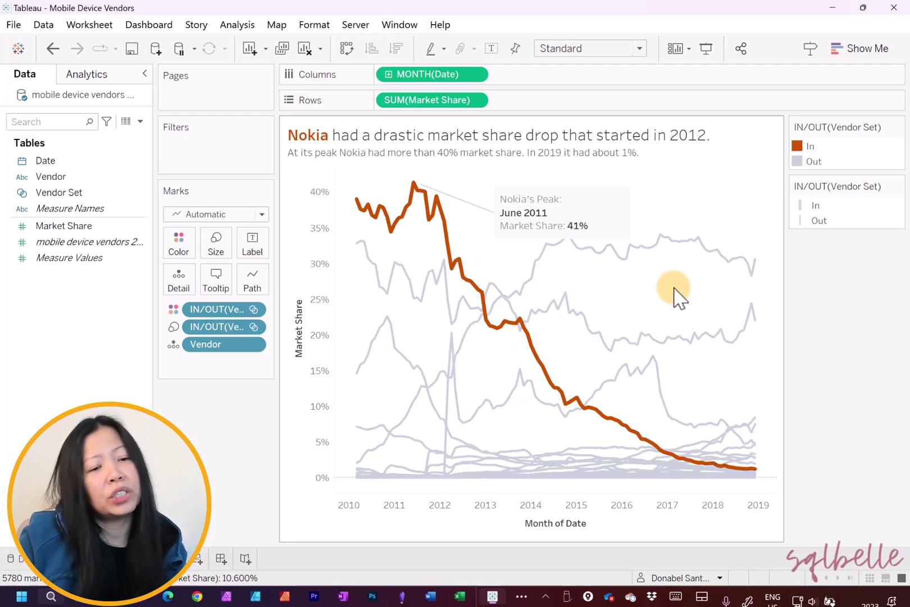
click(569, 220)
double_click(569, 220)
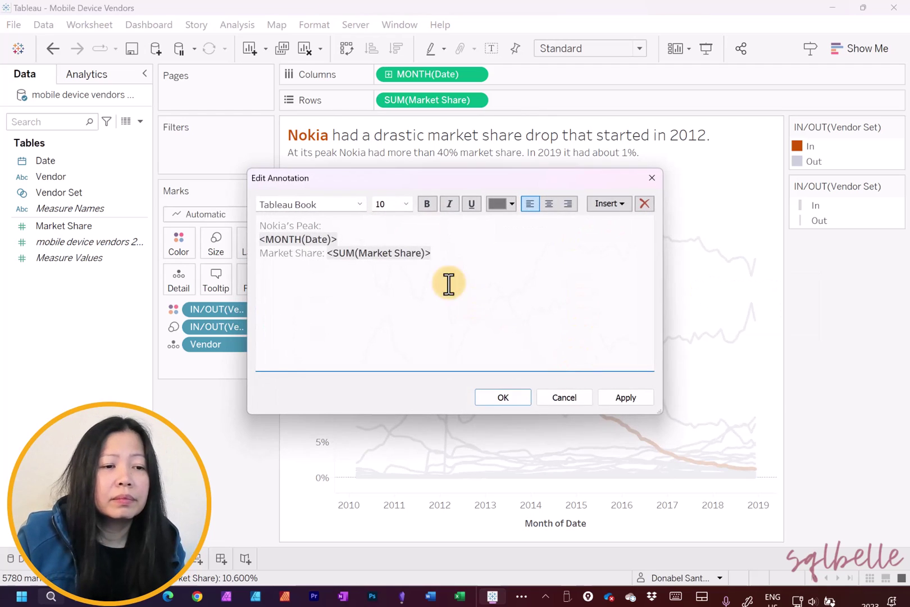
key(ctrl+a)
key(ctrl+c)
click(502, 397)
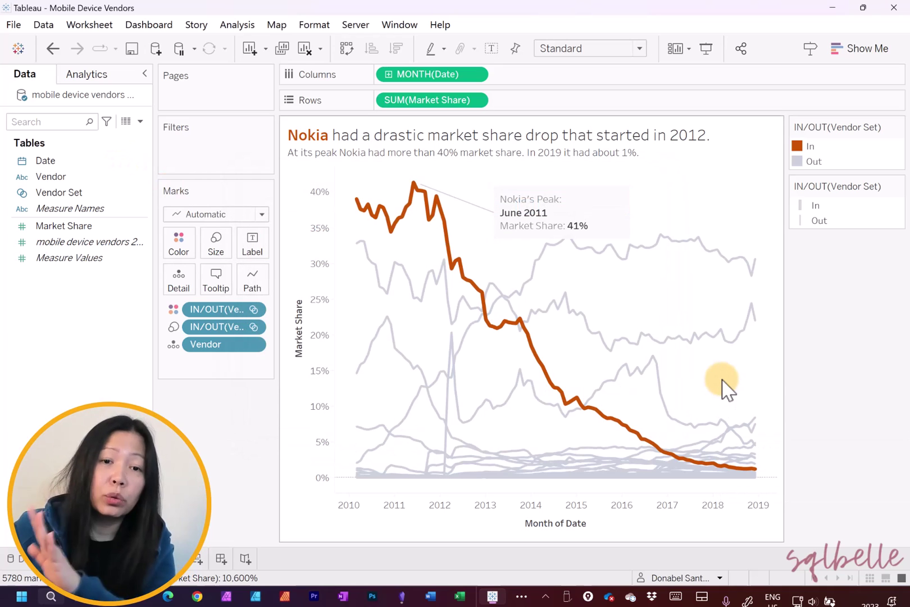
Step: Annotate Nokia's last mark with 'by December 2018, Market Share: 1%' using the copied text
click(755, 468)
right_click(755, 468)
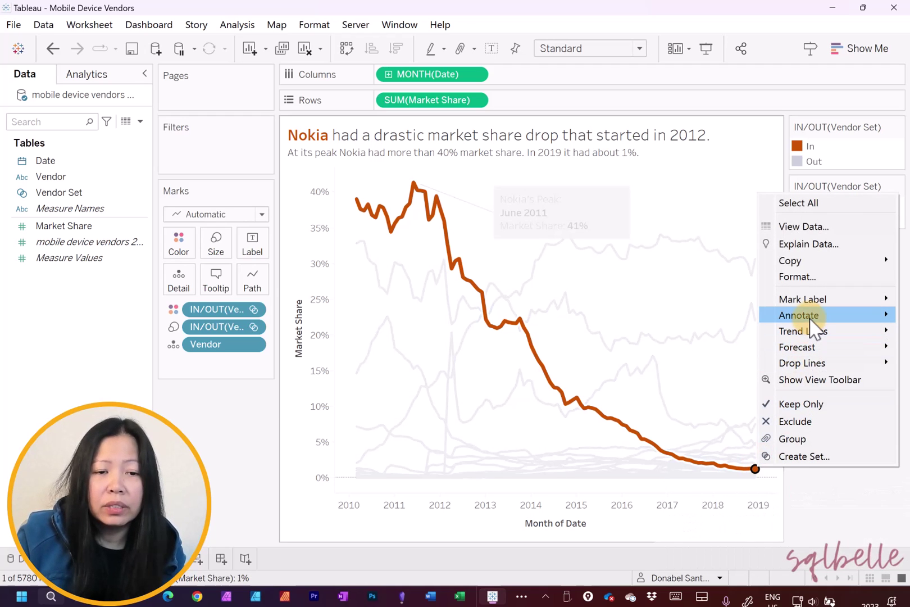
mouse_move(806, 316)
click(730, 322)
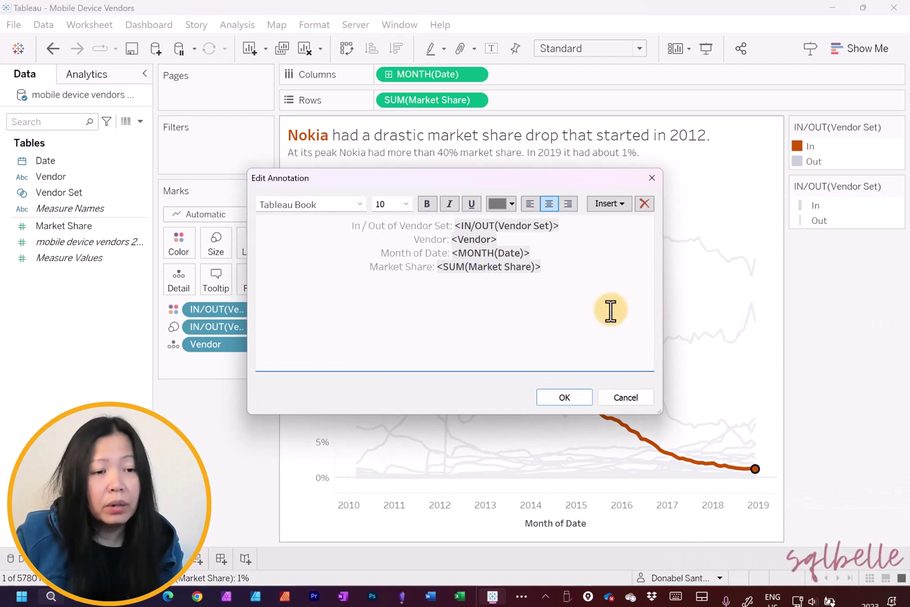
key(ctrl+a)
key(ctrl+v)
key(BackSpace)
text(by)
key(Delete)
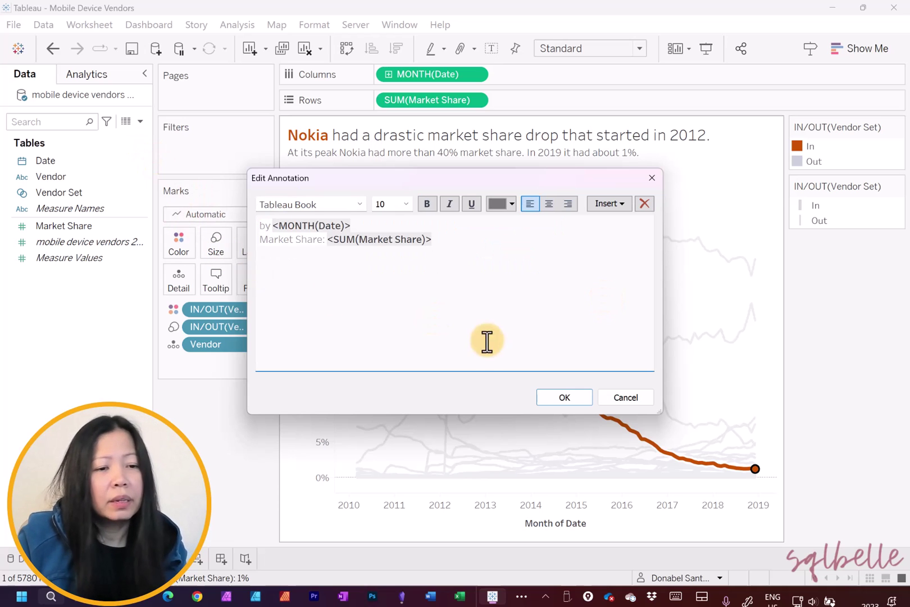
click(566, 397)
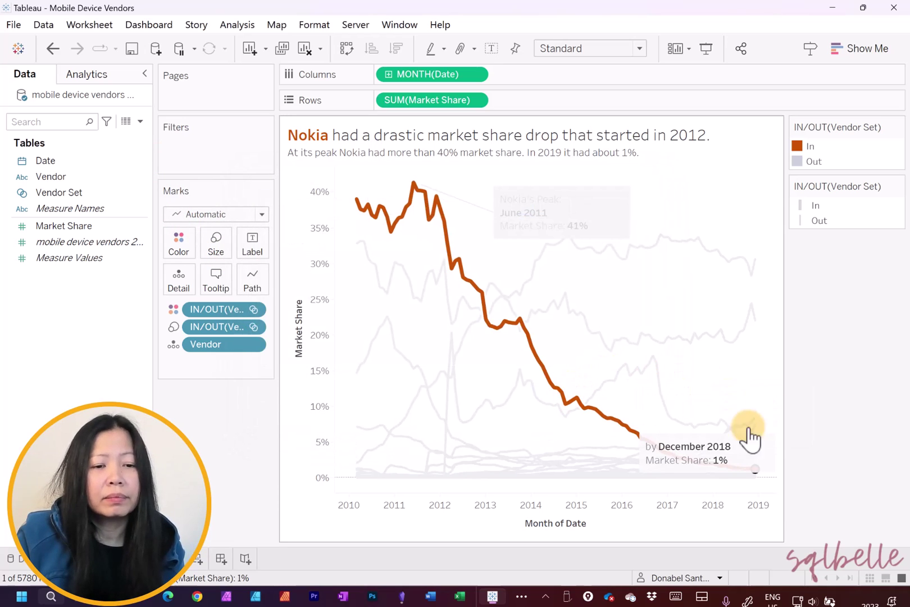
Step: Move the December 2018 annotation up above the line's tail
click(697, 447)
drag(690, 454, 718, 415)
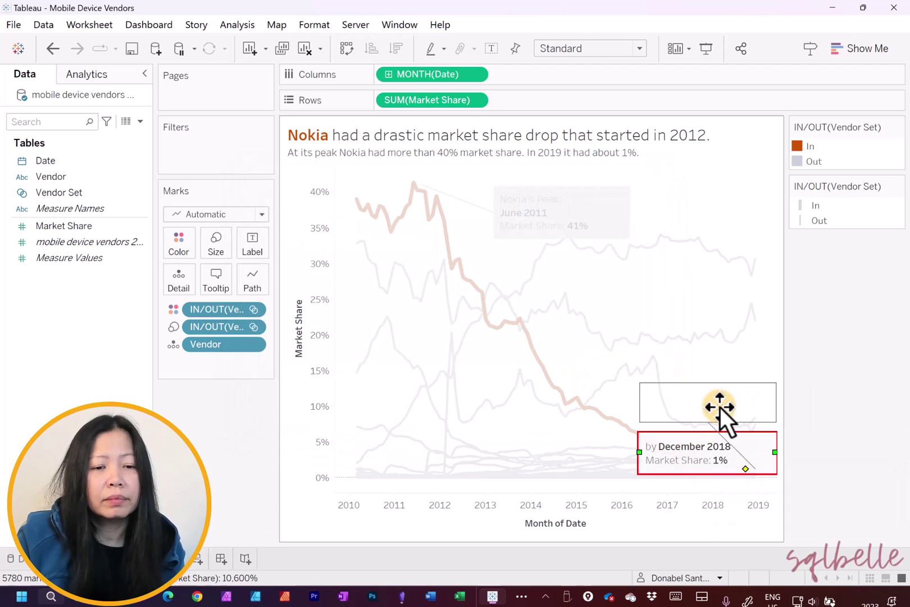
click(859, 440)
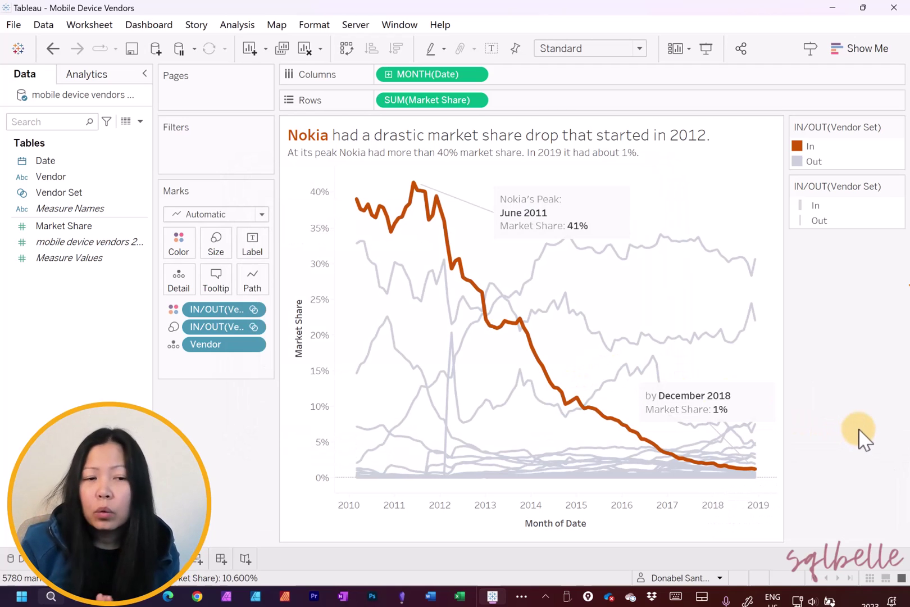